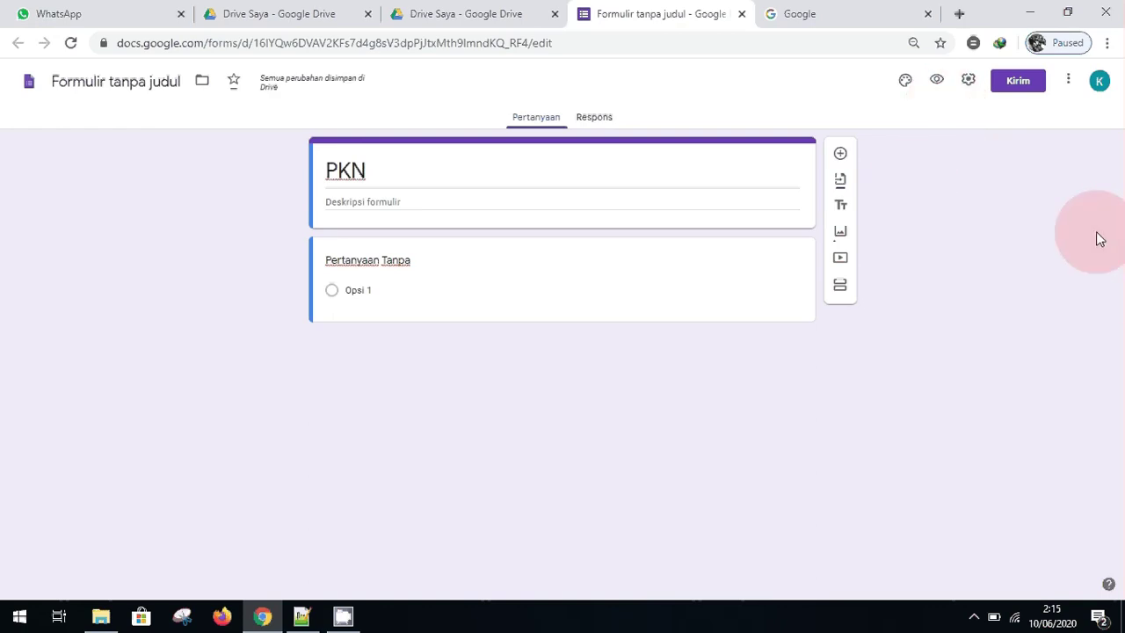
Open the add-on marketplace for the form and search it for "Form Builder"
{"action": "left_click", "coordinate": [1068, 82]}
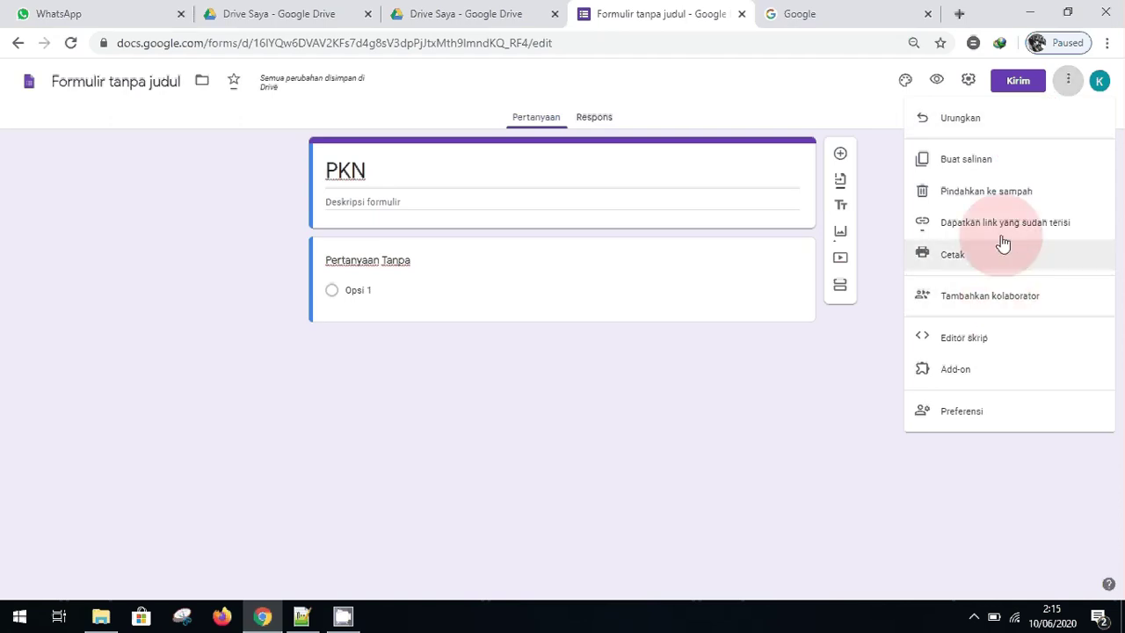
{"action": "left_click", "coordinate": [987, 387]}
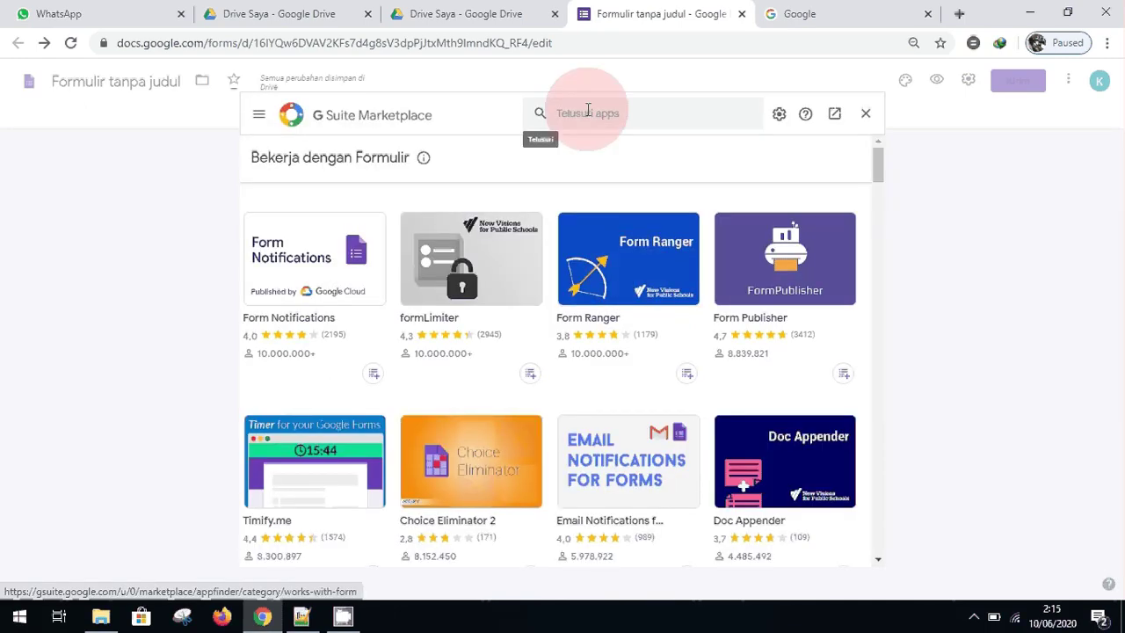
{"action": "left_click", "coordinate": [589, 110]}
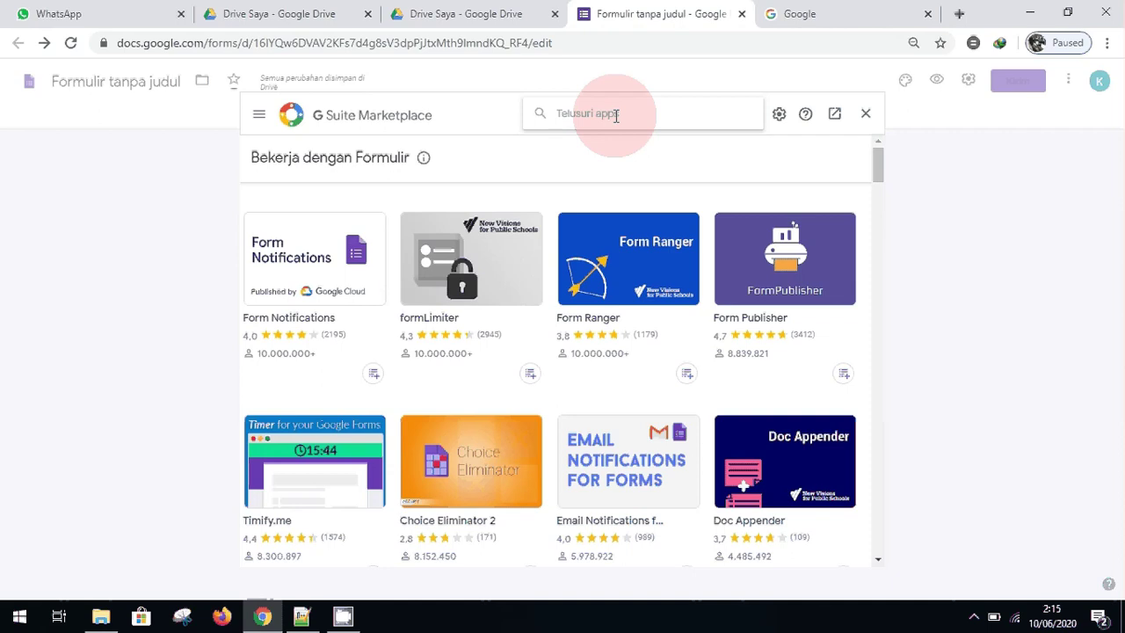
{"action": "type", "text": "form"}
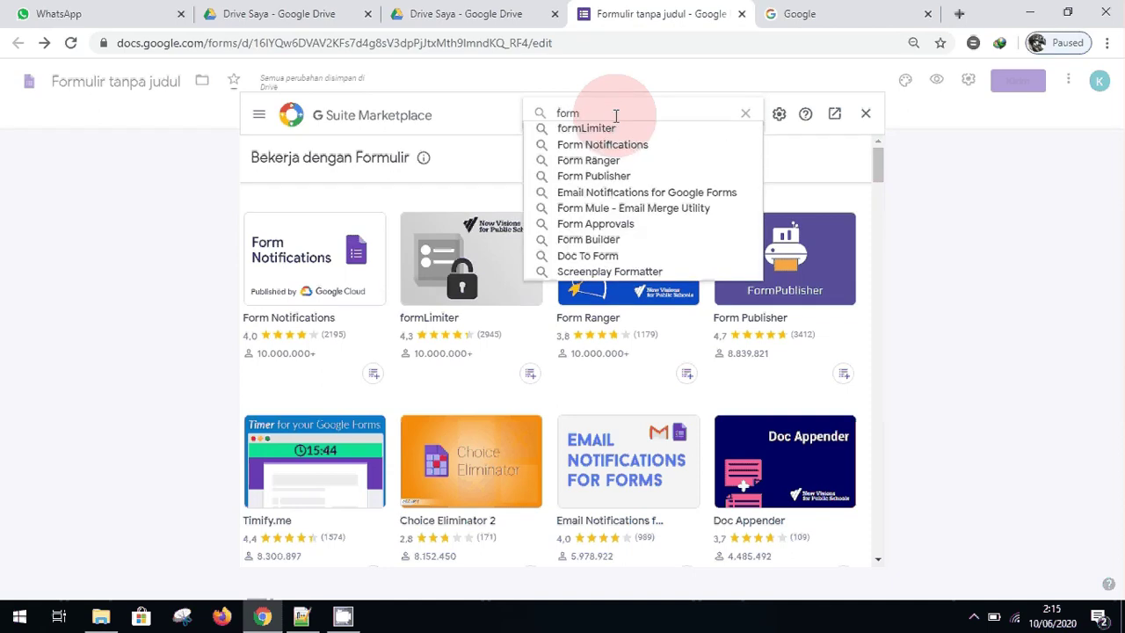
{"action": "type", "text": " buil"}
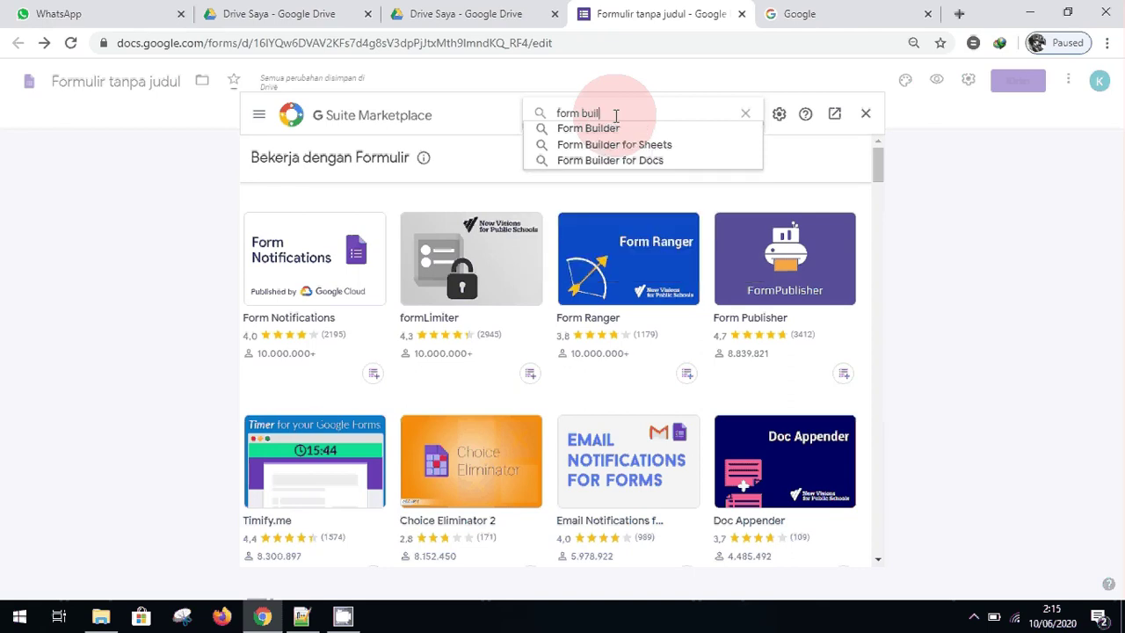
{"action": "left_click", "coordinate": [614, 132]}
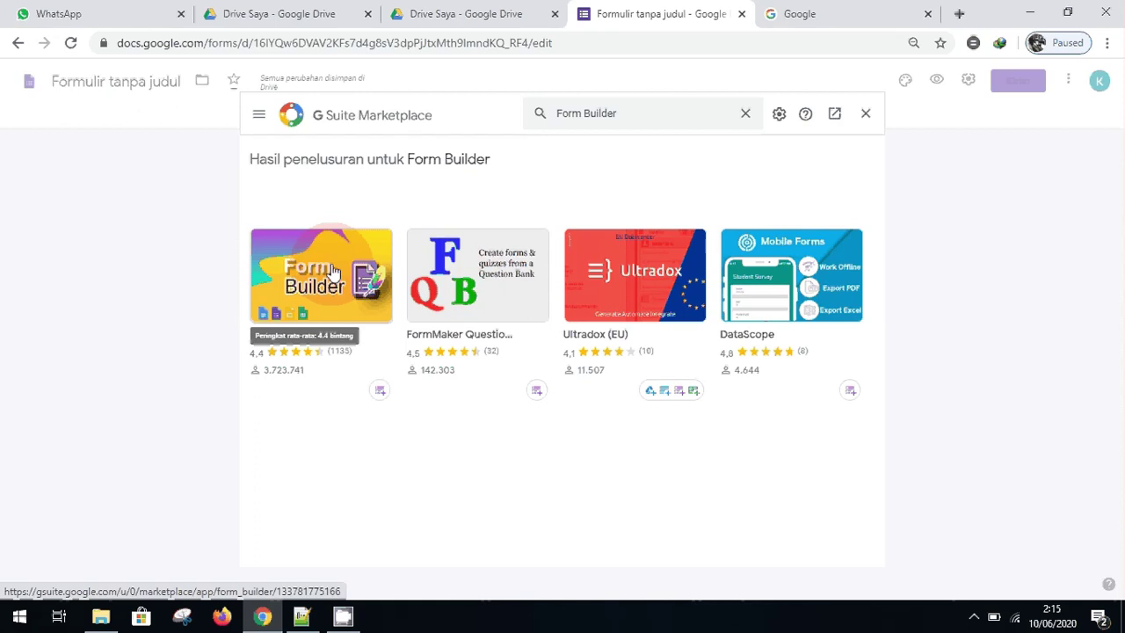
Open the Form Builder add-on by Jivrus Technologies and start its installation
{"action": "left_click", "coordinate": [539, 238]}
{"action": "left_click", "coordinate": [605, 225]}
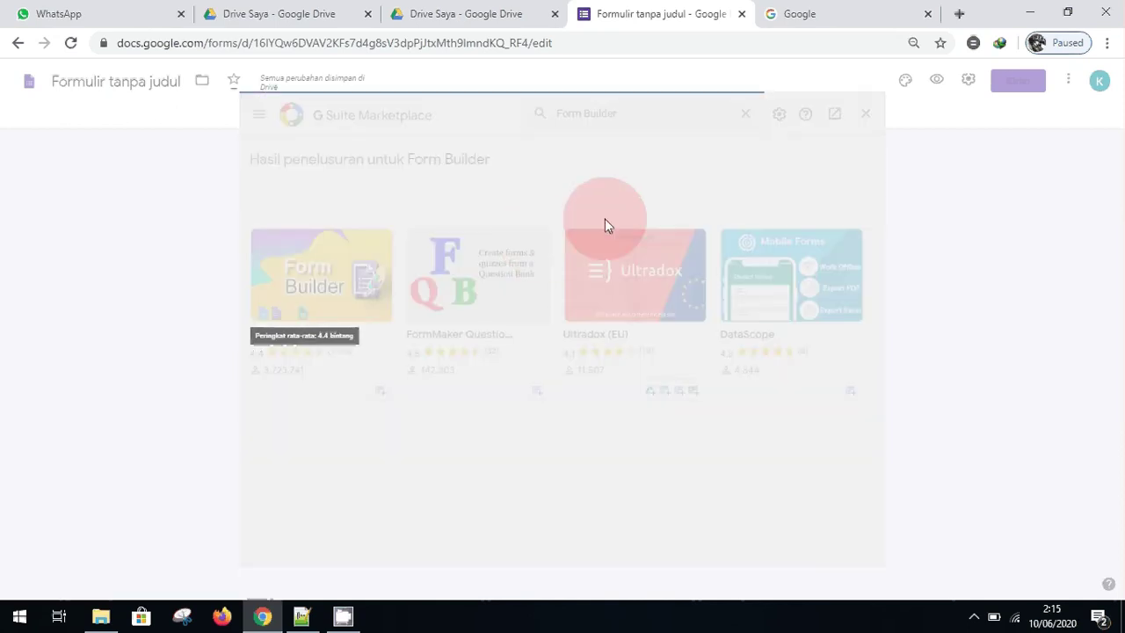
{"action": "left_click", "coordinate": [567, 257]}
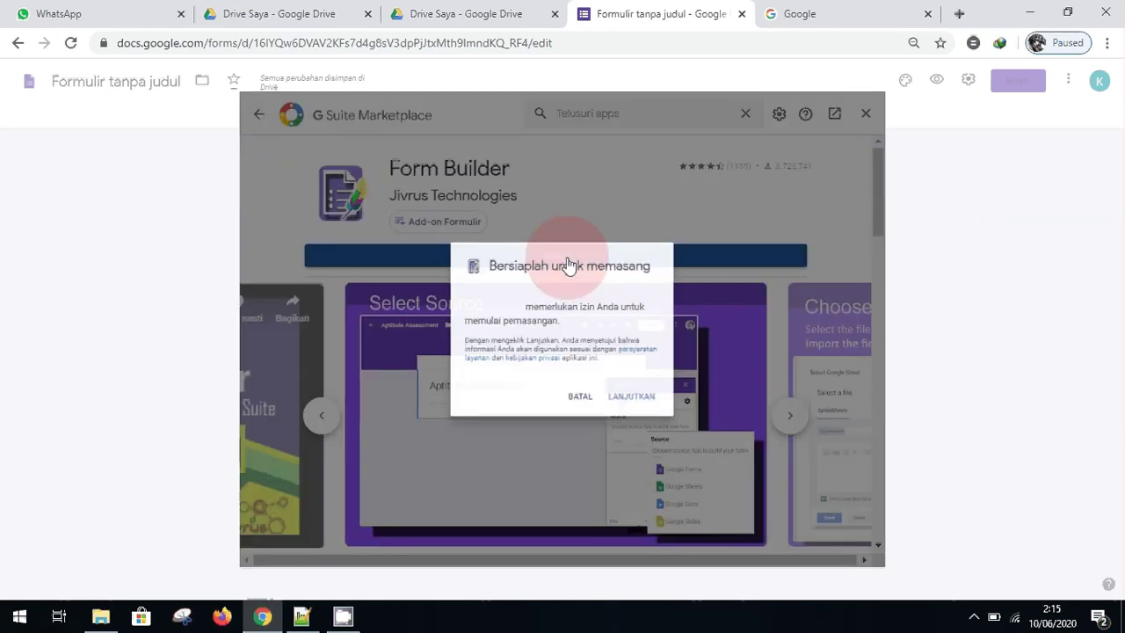
{"action": "left_click", "coordinate": [643, 407]}
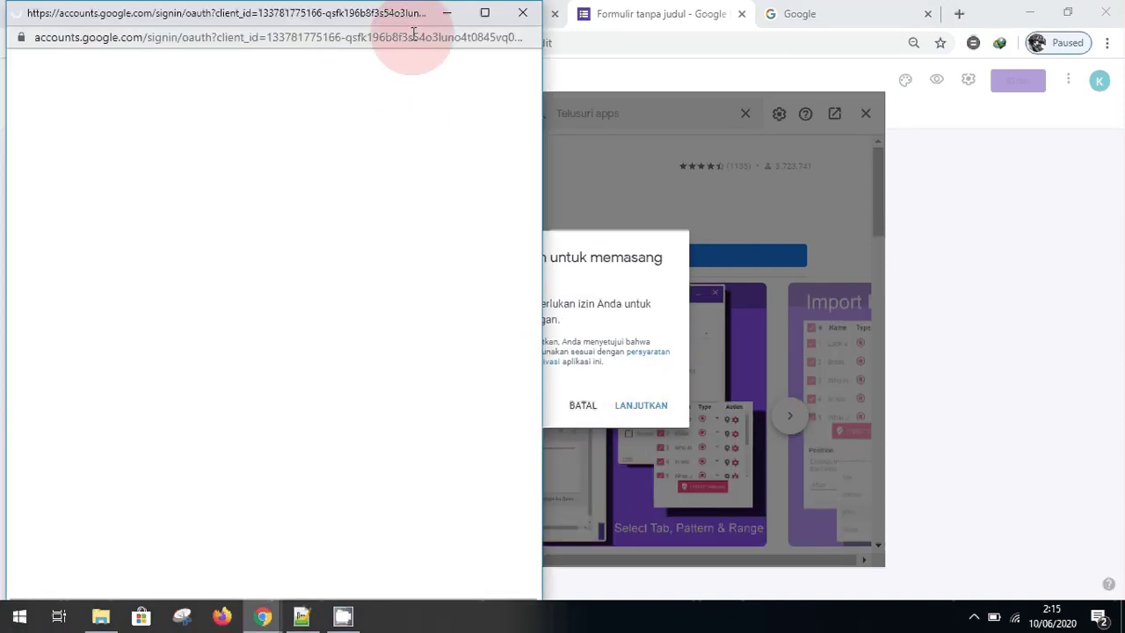
Sign in to Form Builder with the existing Google account and grant the requested access permissions
{"action": "left_click_drag", "start_coordinate": [394, 23], "coordinate": [446, 30]}
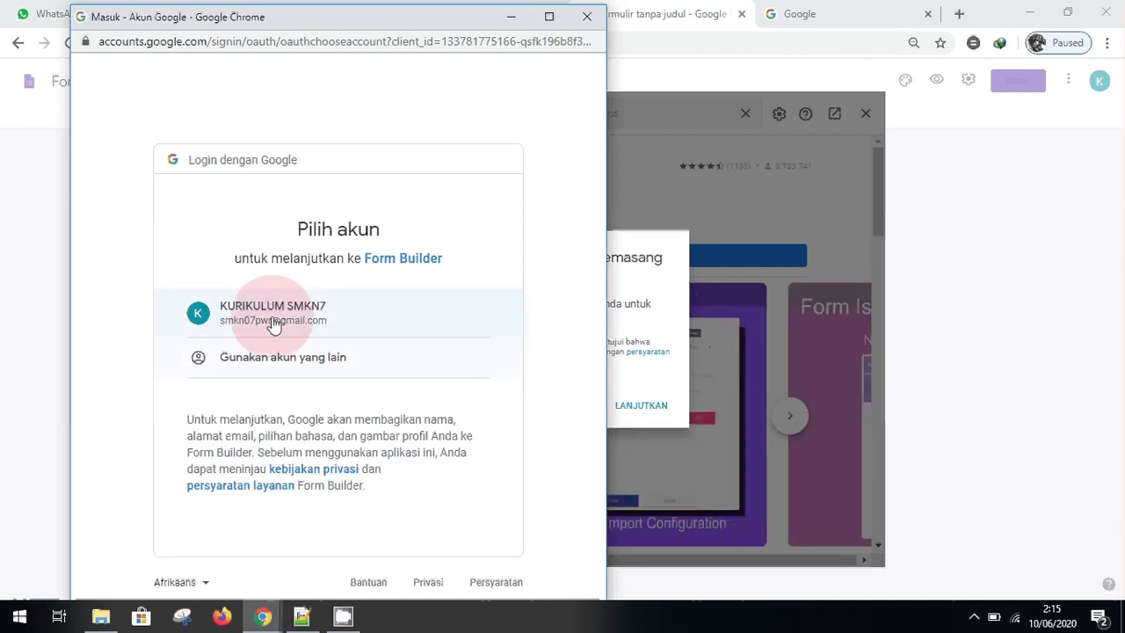
{"action": "left_click", "coordinate": [377, 326]}
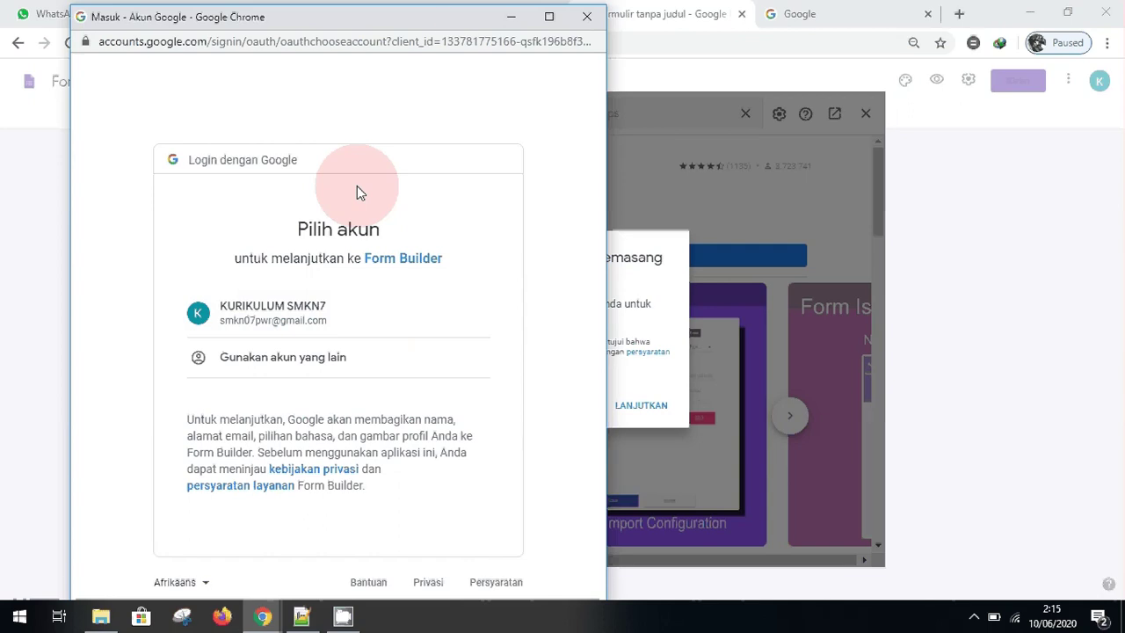
{"action": "left_click_drag", "start_coordinate": [391, 24], "coordinate": [537, 30]}
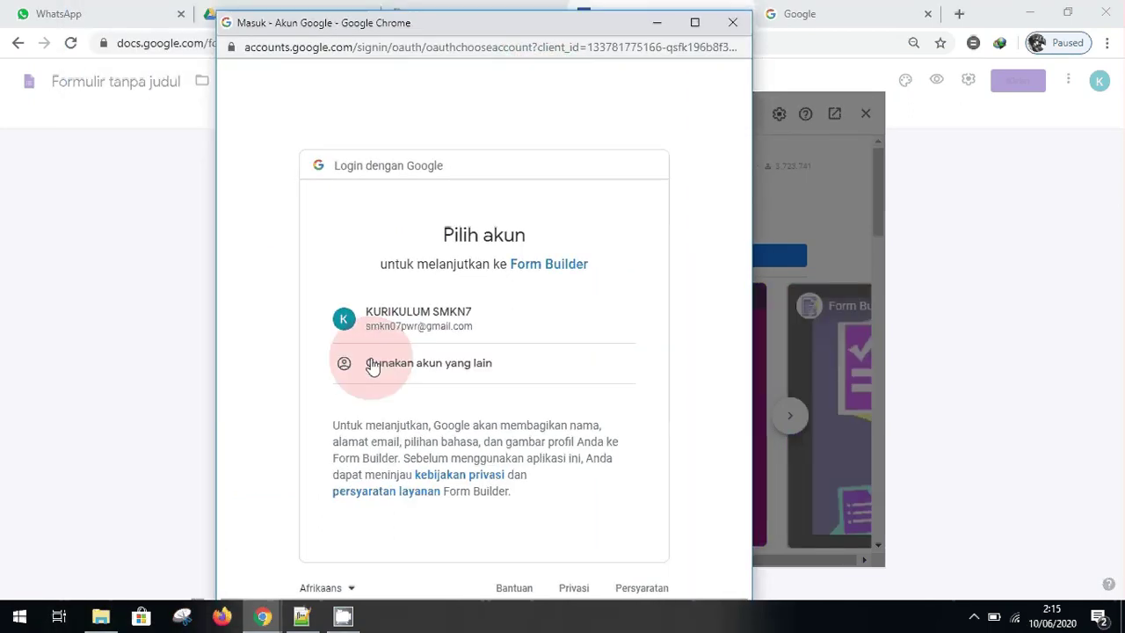
{"action": "left_click", "coordinate": [396, 326]}
{"action": "left_click", "coordinate": [646, 324]}
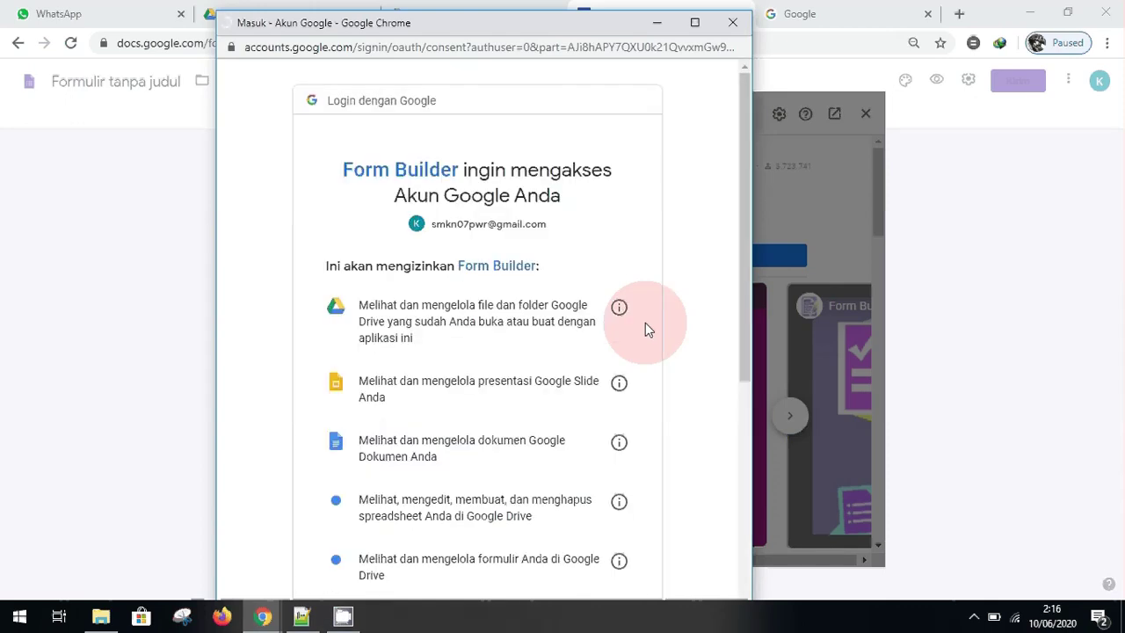
{"action": "scroll", "coordinate": [646, 323], "scroll_direction": "down", "scroll_amount": 5}
{"action": "left_click", "coordinate": [619, 533]}
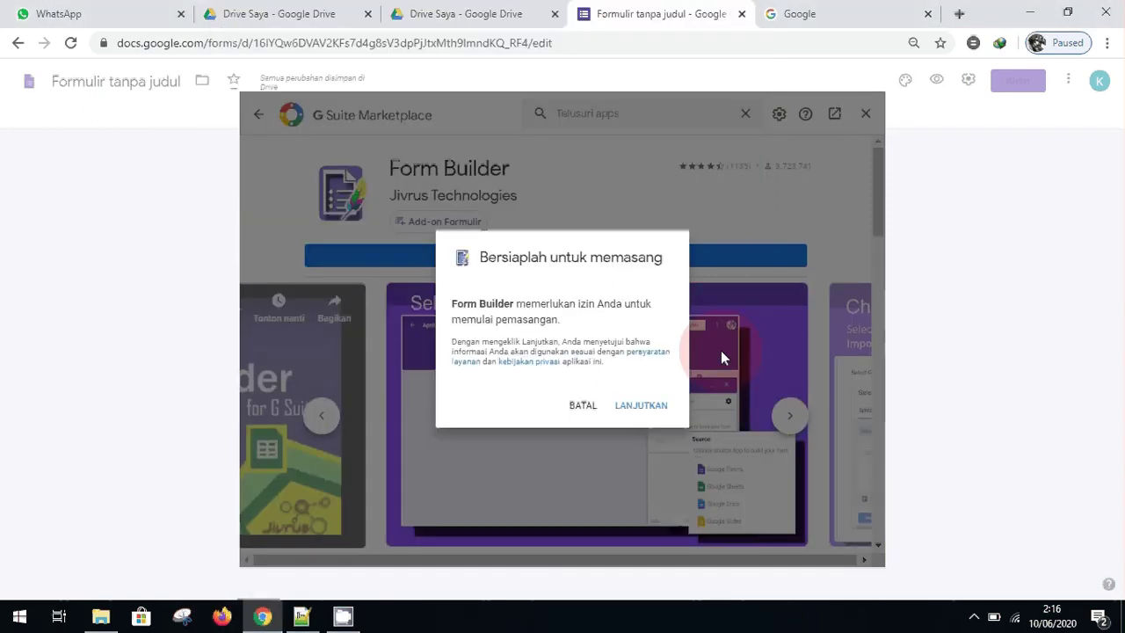
Complete the Form Builder installation and close the marketplace to return to the form
{"action": "left_click", "coordinate": [641, 405]}
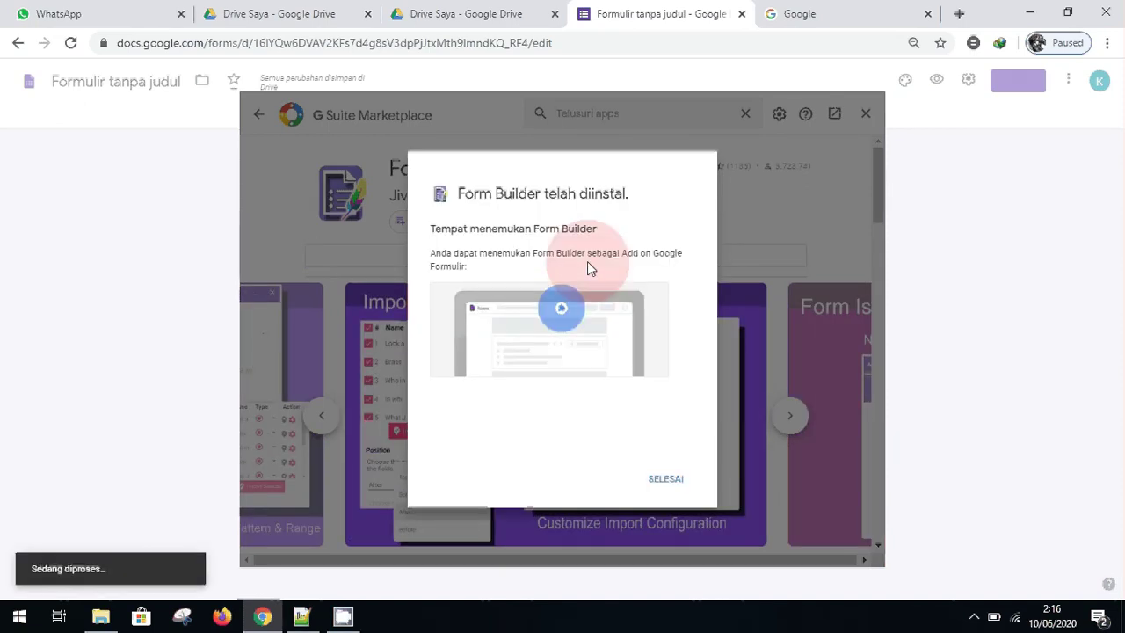
{"action": "left_click", "coordinate": [665, 482]}
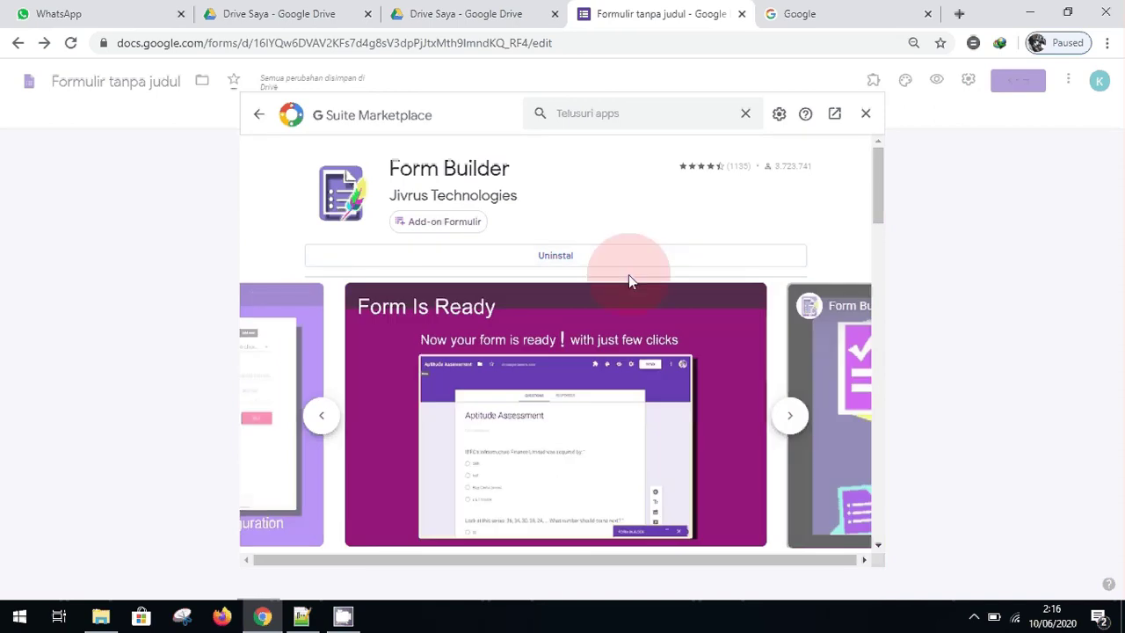
{"action": "left_click", "coordinate": [868, 115]}
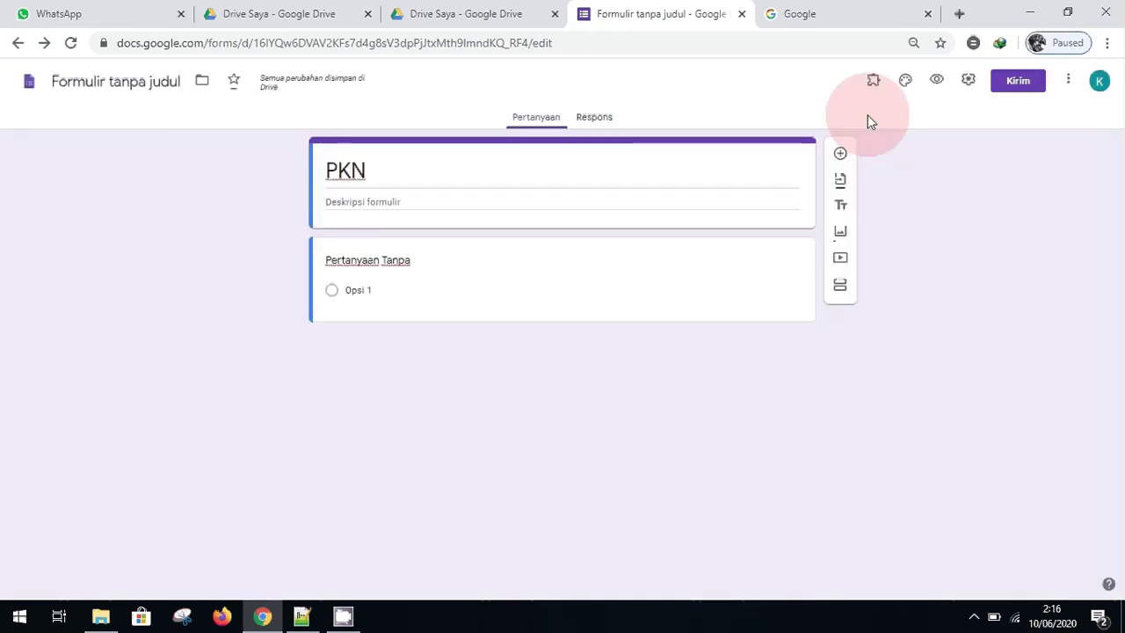
Check the form's list of installed add-ons for Form Builder
{"action": "left_click", "coordinate": [876, 83]}
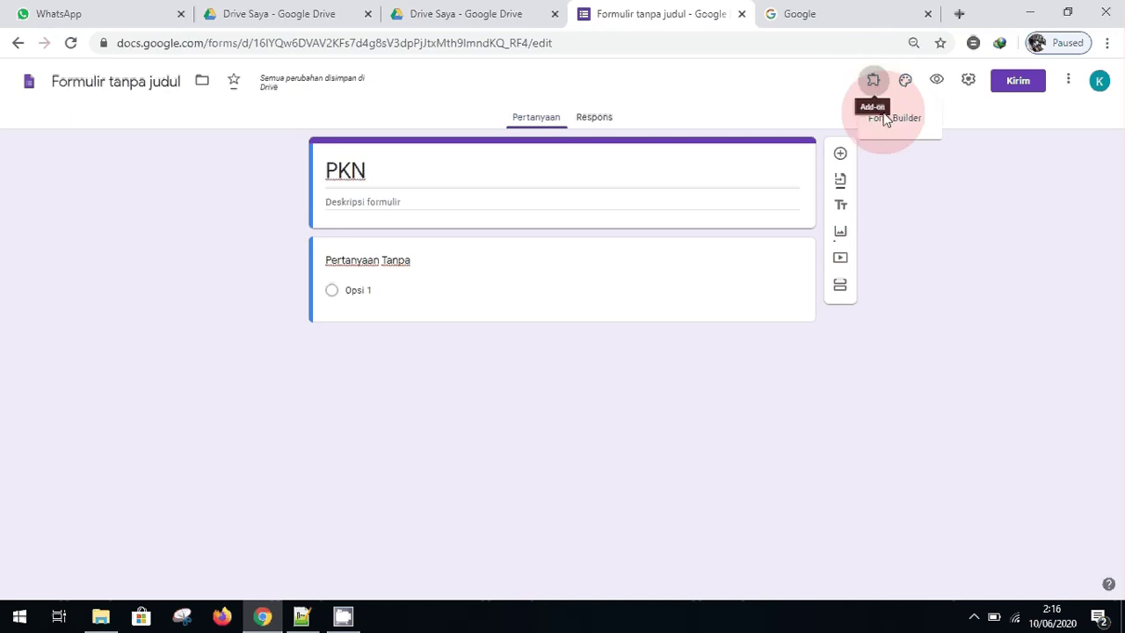
{"action": "left_click", "coordinate": [902, 128]}
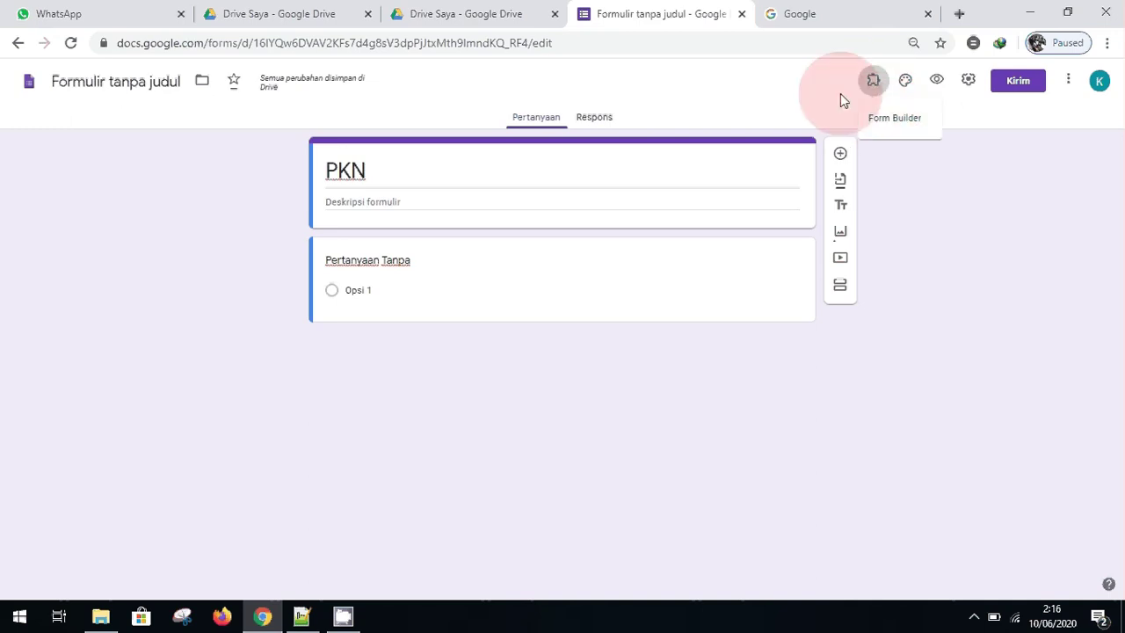
{"action": "left_click", "coordinate": [874, 85]}
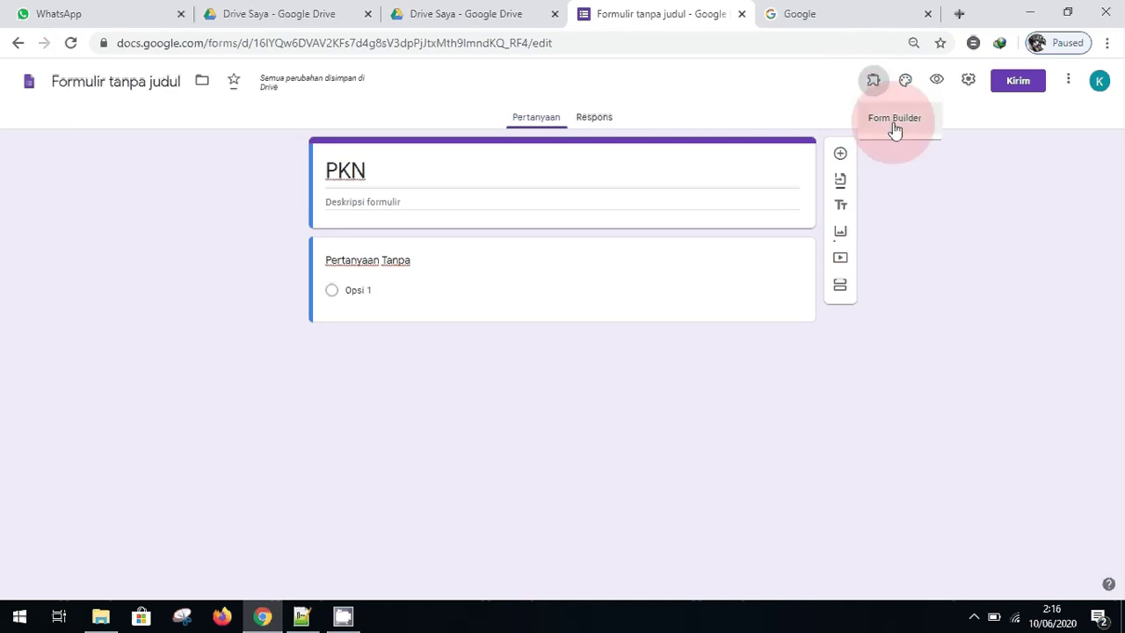
{"action": "left_click", "coordinate": [979, 119]}
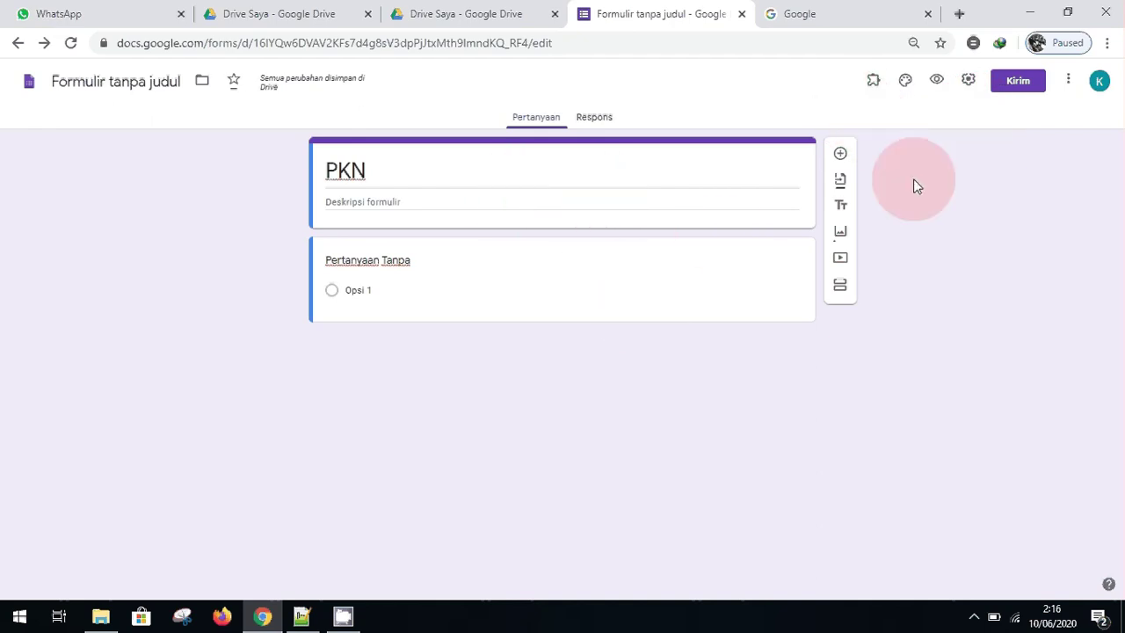
Add a question titled "NAMA" below the form header and set its type to short answer (Jawaban singkat)
{"action": "left_click", "coordinate": [568, 200]}
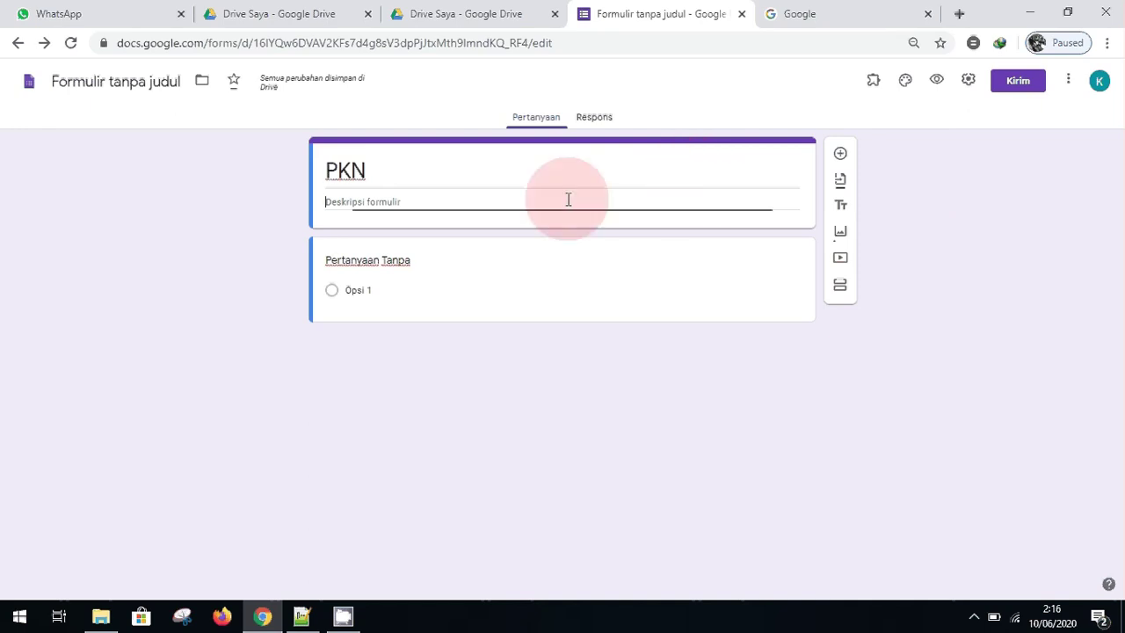
{"action": "left_click", "coordinate": [841, 155]}
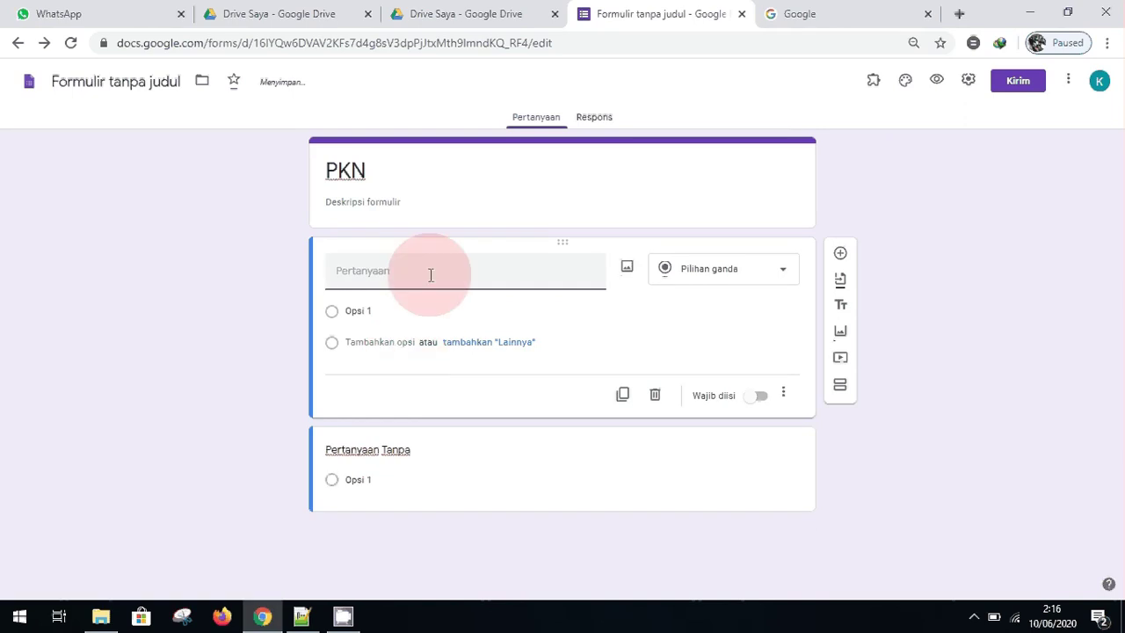
{"action": "type", "text": "N"}
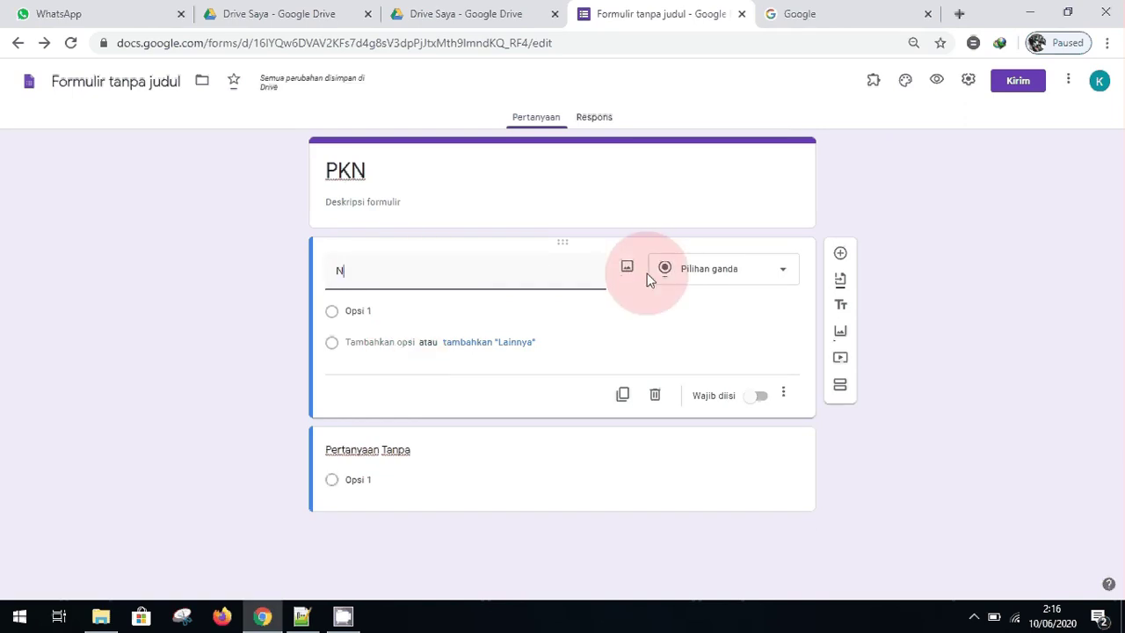
{"action": "type", "text": "AMA"}
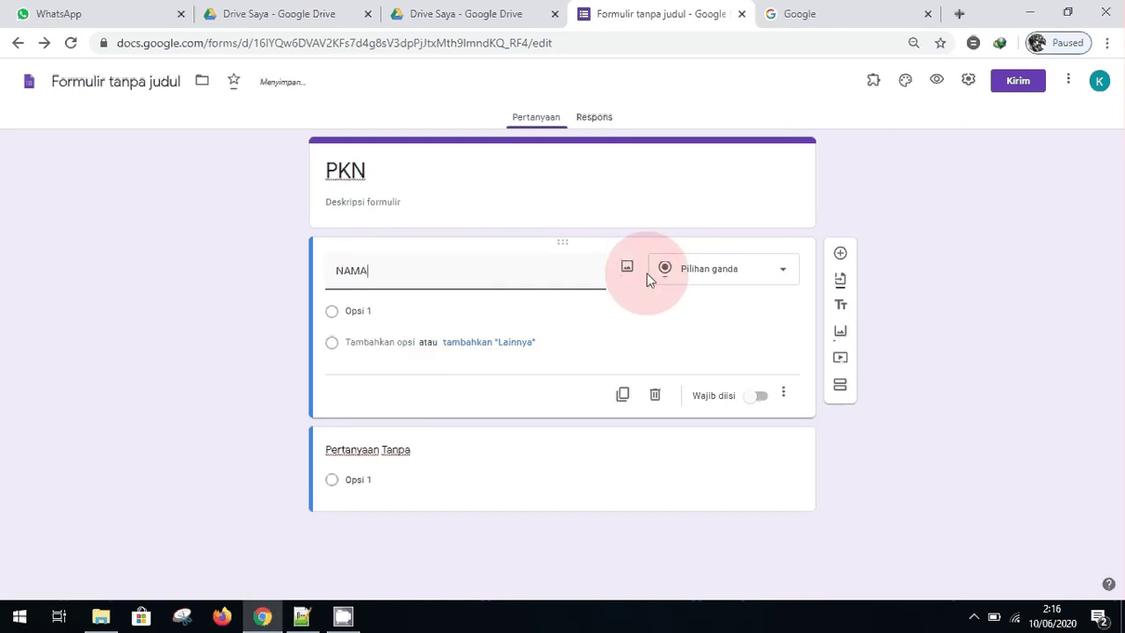
{"action": "left_click", "coordinate": [741, 270]}
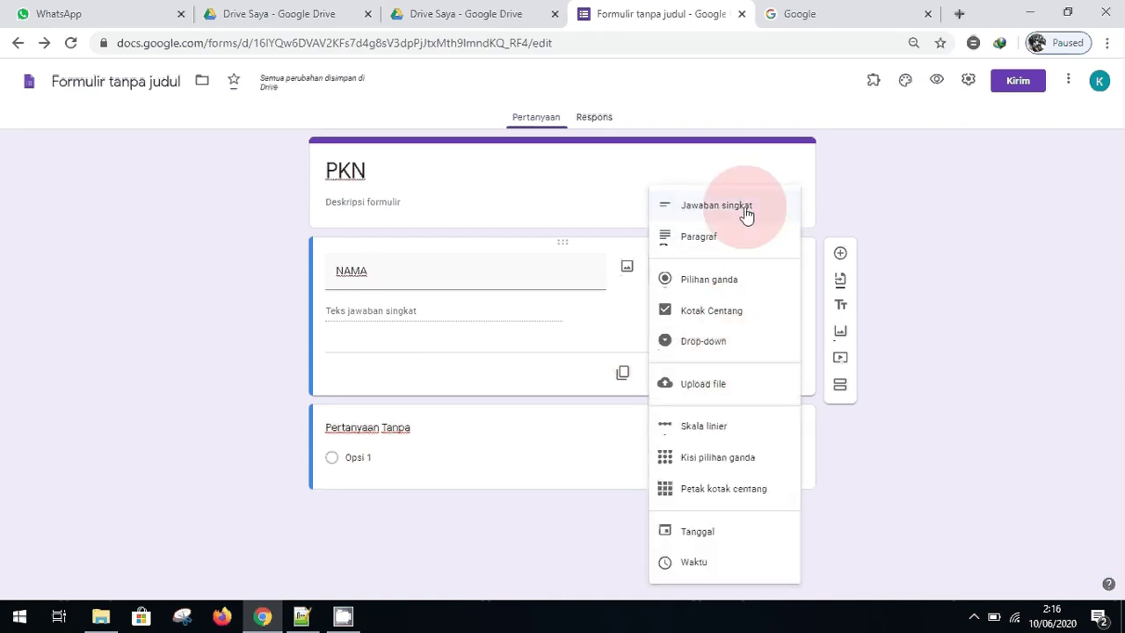
{"action": "left_click", "coordinate": [746, 211]}
{"action": "left_click", "coordinate": [351, 336]}
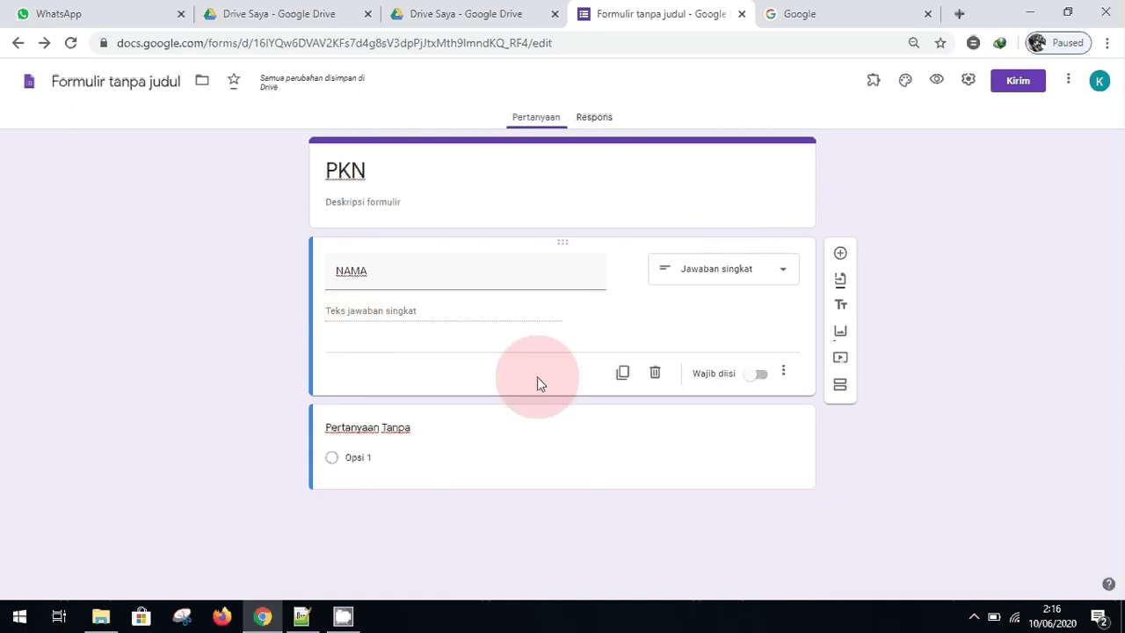
Make the NAMA question required and give it the description "Tulis dengan Huruf Kapital"
{"action": "left_click", "coordinate": [762, 376]}
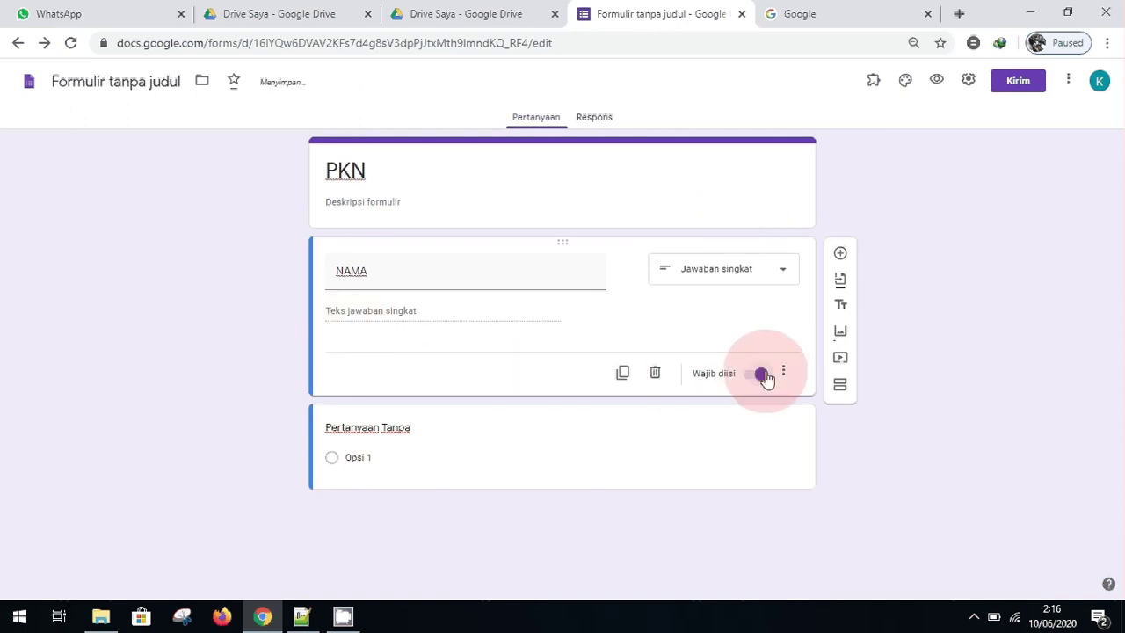
{"action": "left_click", "coordinate": [785, 376]}
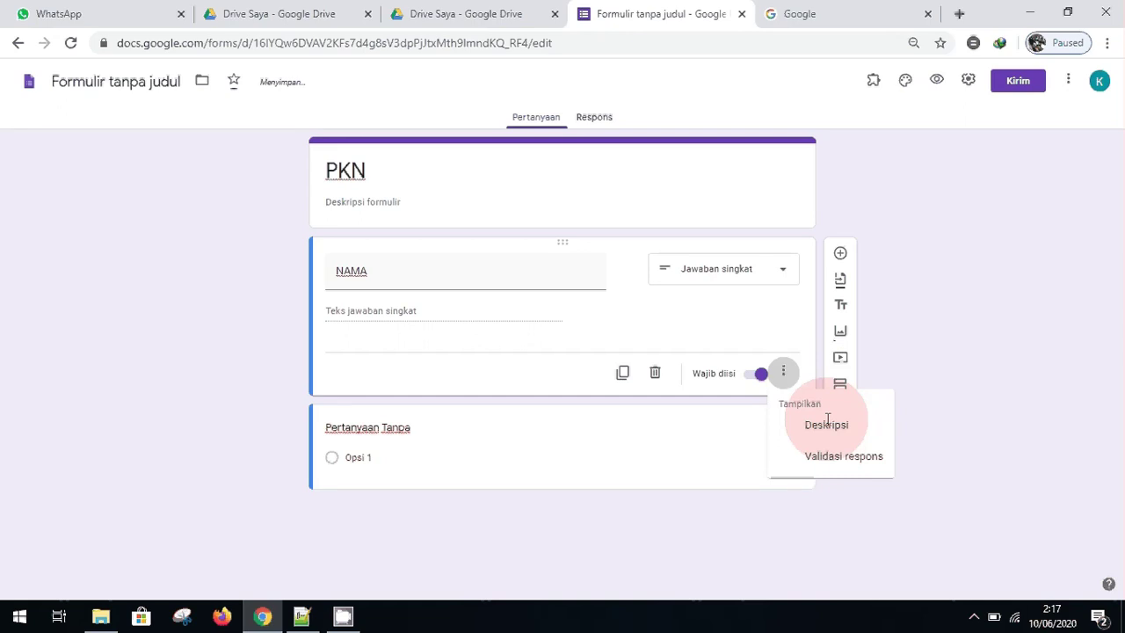
{"action": "left_click", "coordinate": [836, 427]}
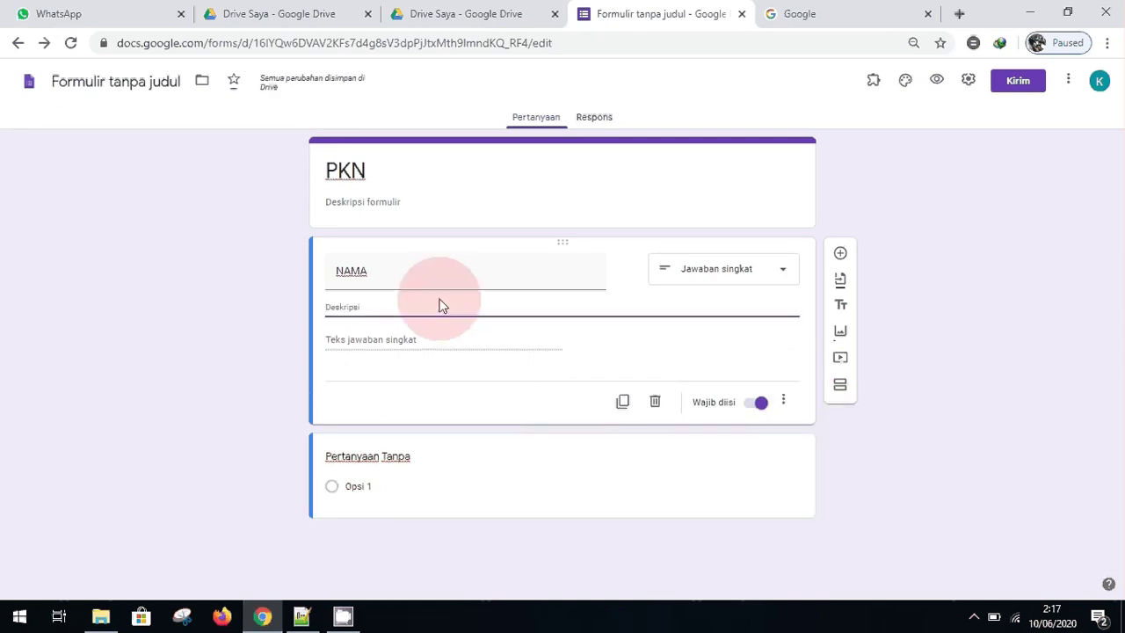
{"action": "type", "text": "T"}
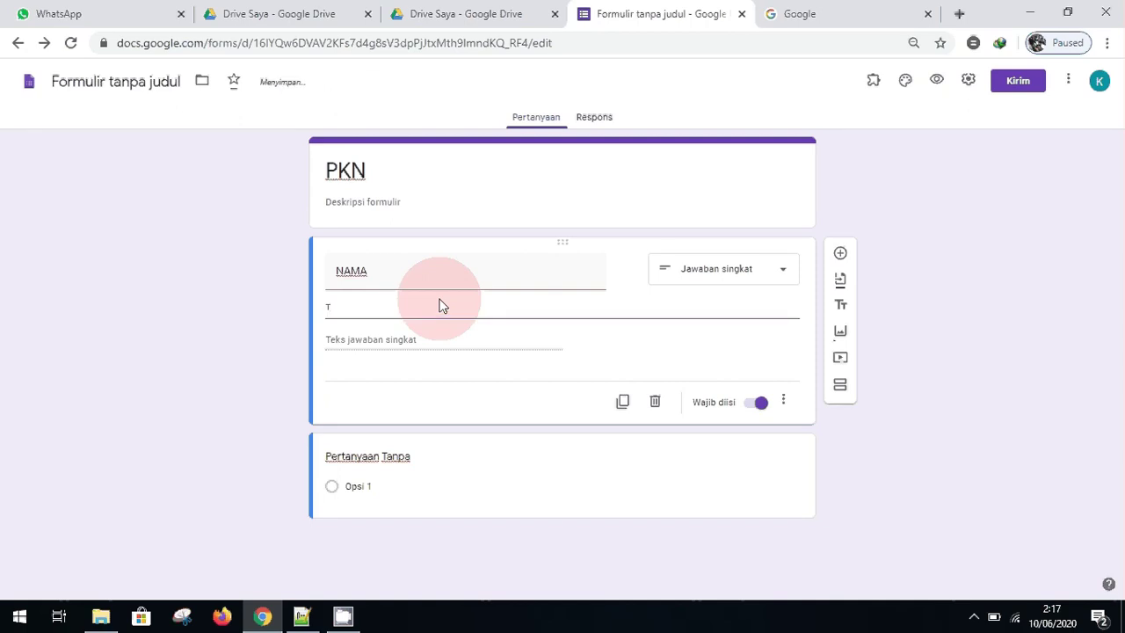
{"action": "type", "text": "ulis dengan Huruf Kapital"}
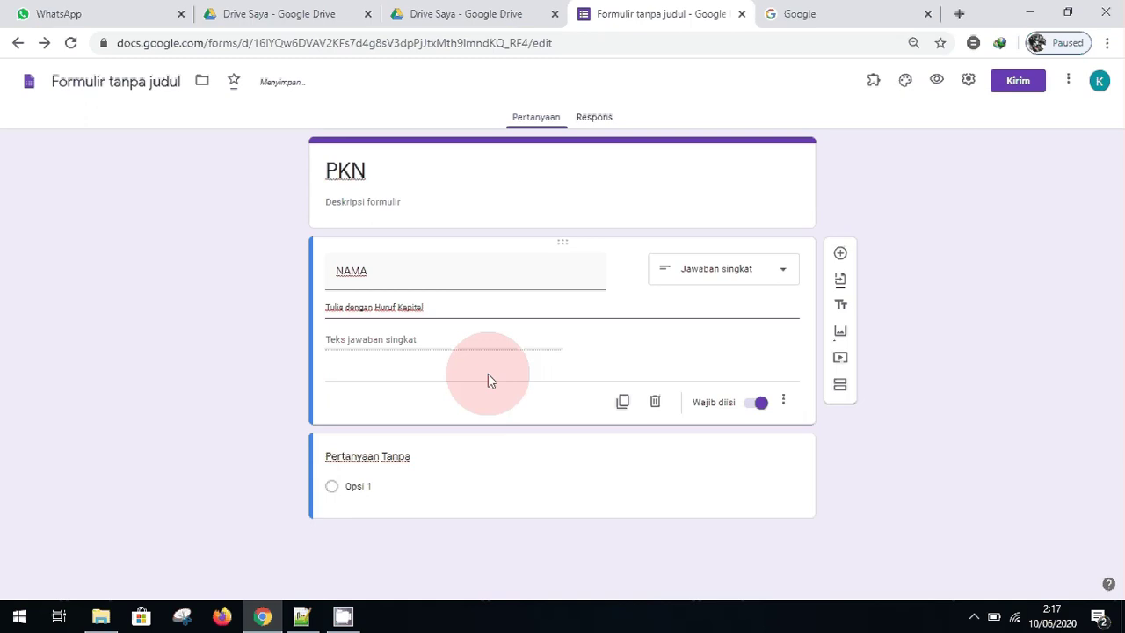
{"action": "left_click", "coordinate": [423, 374]}
{"action": "left_click", "coordinate": [390, 265]}
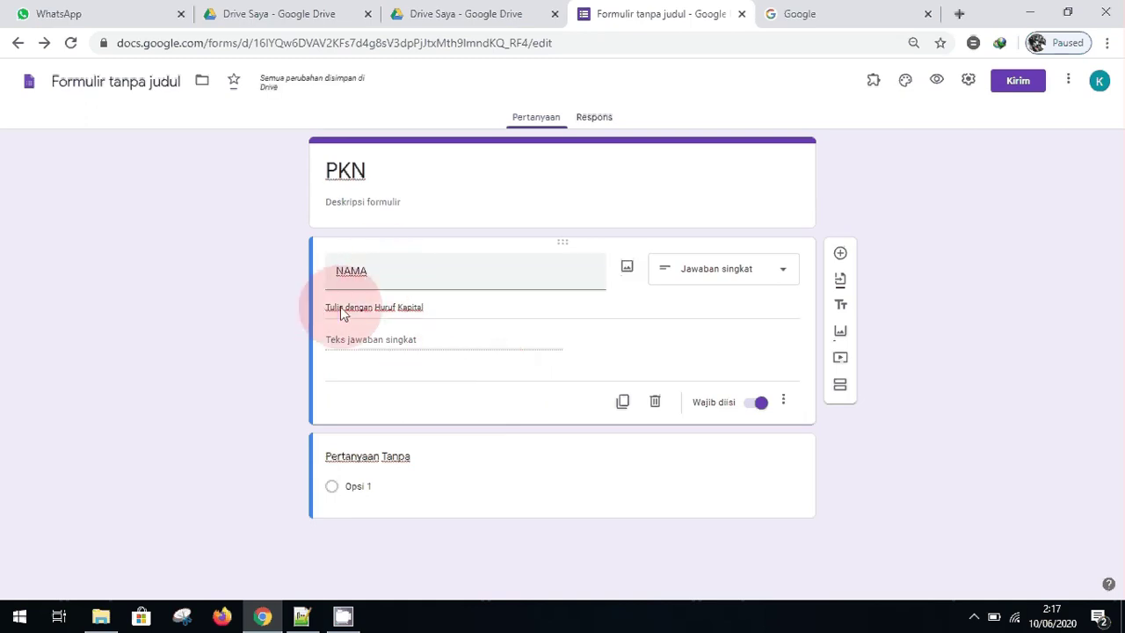
{"action": "left_click", "coordinate": [741, 363]}
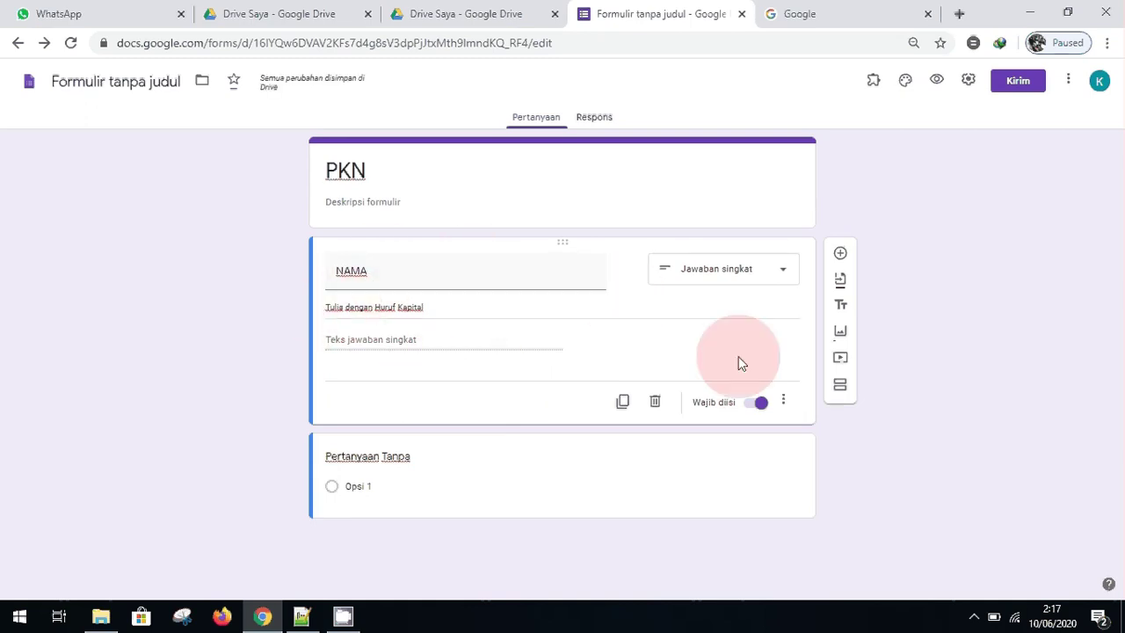
Add a question titled "PILIH KELAS" below the NAMA question and set its type to Drop-down
{"action": "left_click", "coordinate": [841, 255]}
{"action": "left_click", "coordinate": [703, 325]}
{"action": "left_click", "coordinate": [437, 334]}
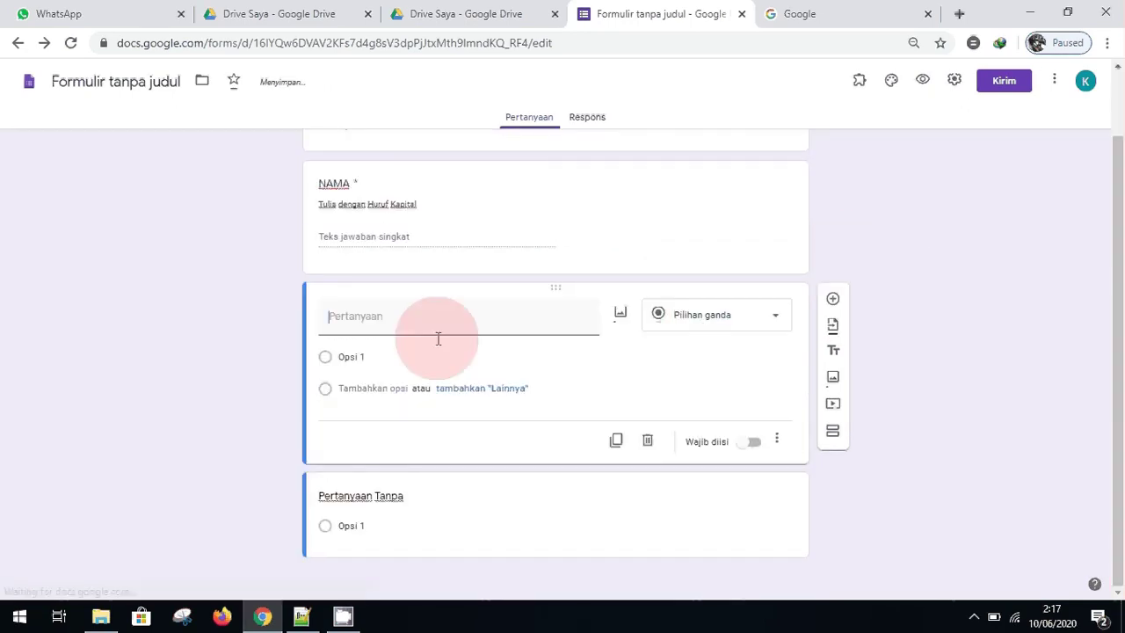
{"action": "scroll", "coordinate": [616, 396], "scroll_direction": "up", "scroll_amount": 1}
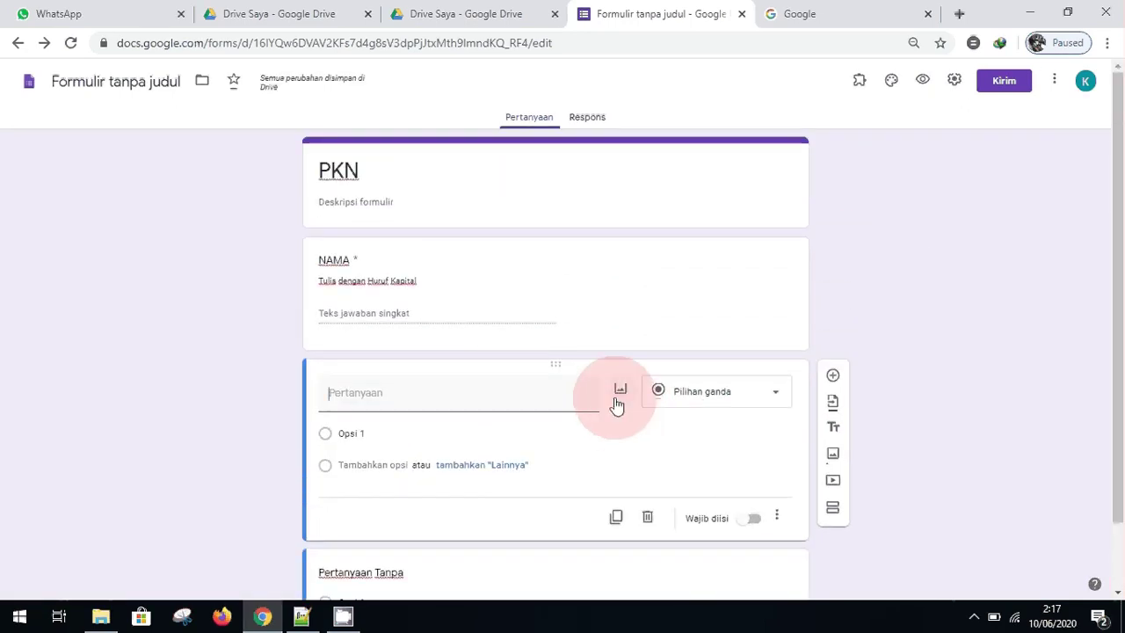
{"action": "left_click", "coordinate": [730, 397]}
{"action": "left_click", "coordinate": [730, 397]}
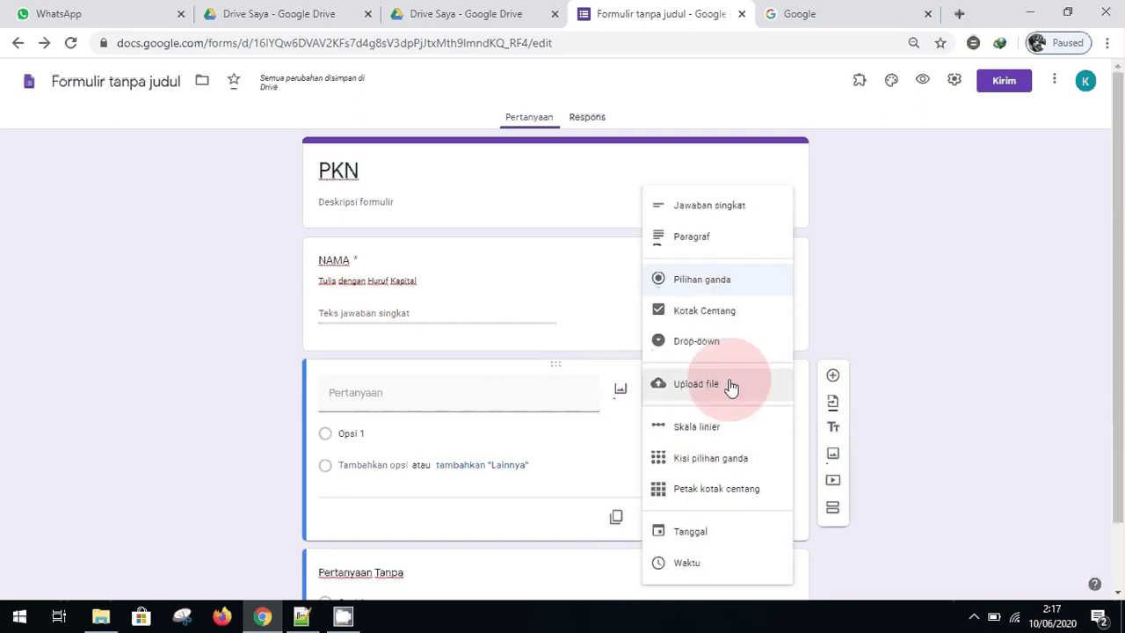
{"action": "left_click", "coordinate": [715, 344]}
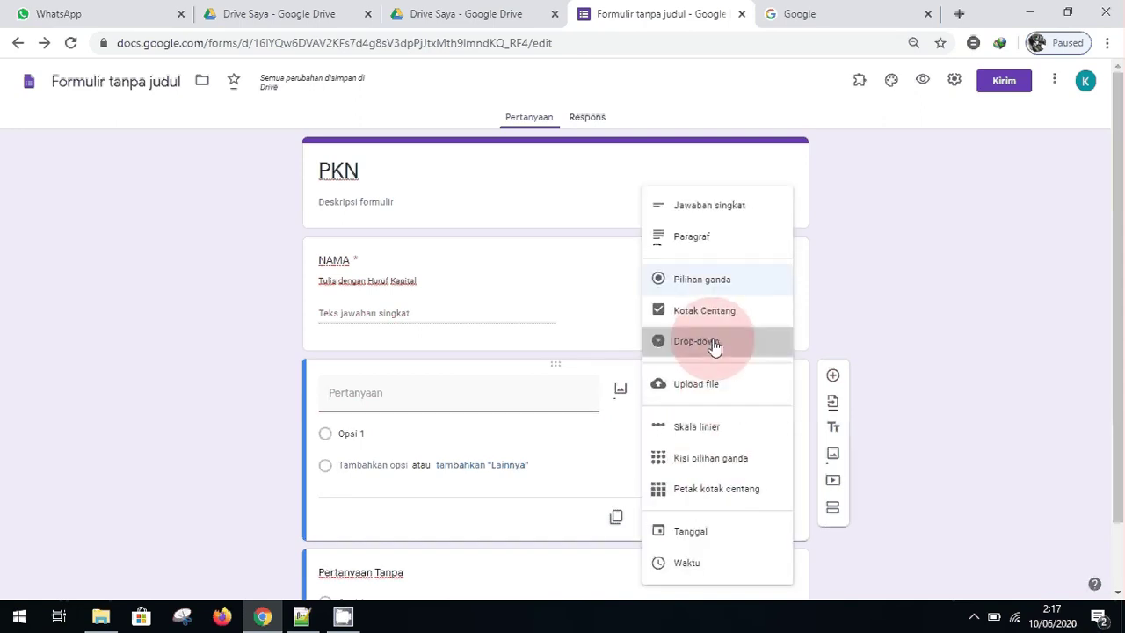
{"action": "left_click", "coordinate": [448, 397]}
{"action": "type", "text": "PILIH K"}
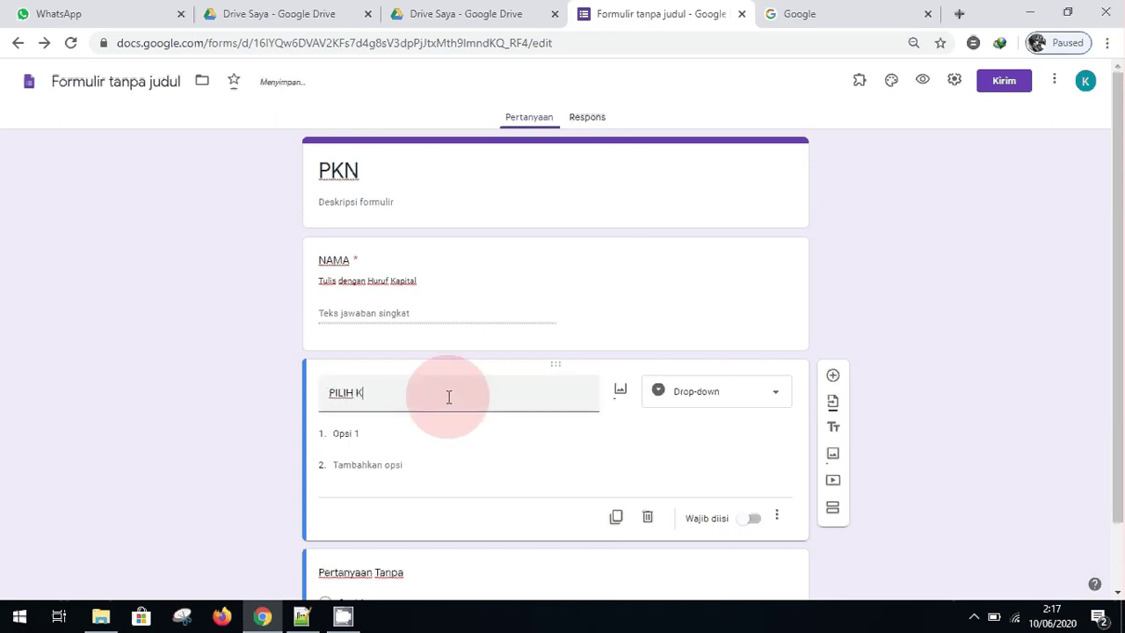
{"action": "type", "text": "ELAS"}
{"action": "left_click", "coordinate": [176, 402]}
Enter "AKUNTANSI 1" and "AKUNTANSI 2" as the two options of the PILIH KELAS drop-down question
{"action": "left_click", "coordinate": [397, 433]}
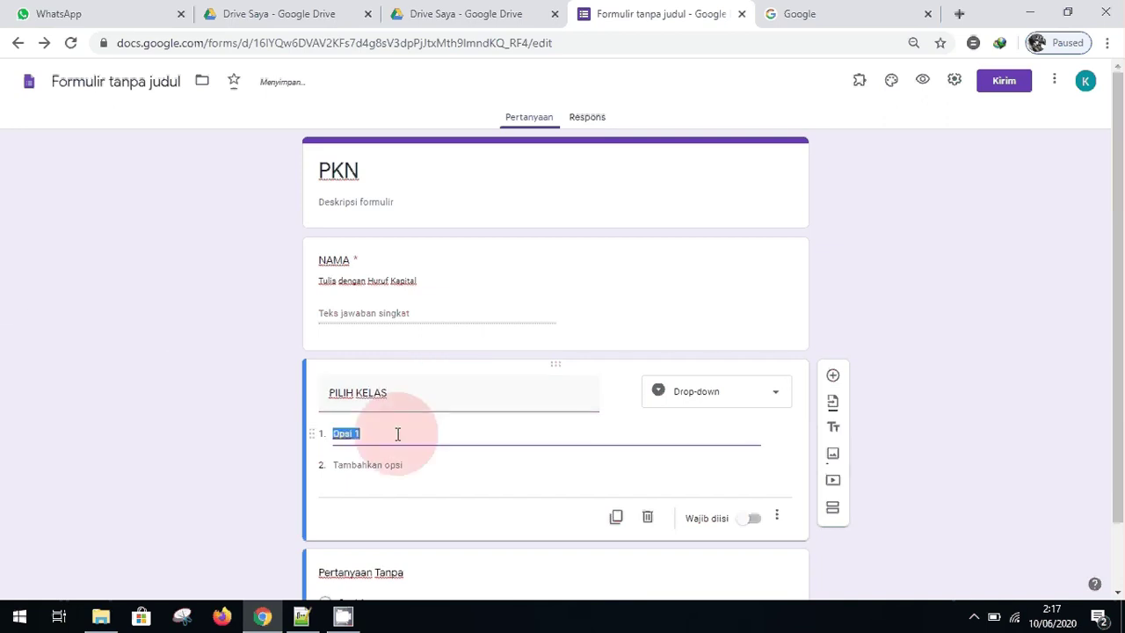
{"action": "type", "text": "AKUNTA"}
{"action": "key", "text": "BackSpace"}
{"action": "key", "text": "BackSpace"}
{"action": "key", "text": "BackSpace"}
{"action": "key", "text": "BackSpace"}
{"action": "key", "text": "BackSpace"}
{"action": "key", "text": "BackSpace"}
{"action": "type", "text": "AKUNTANSI 1"}
{"action": "left_click", "coordinate": [425, 464]}
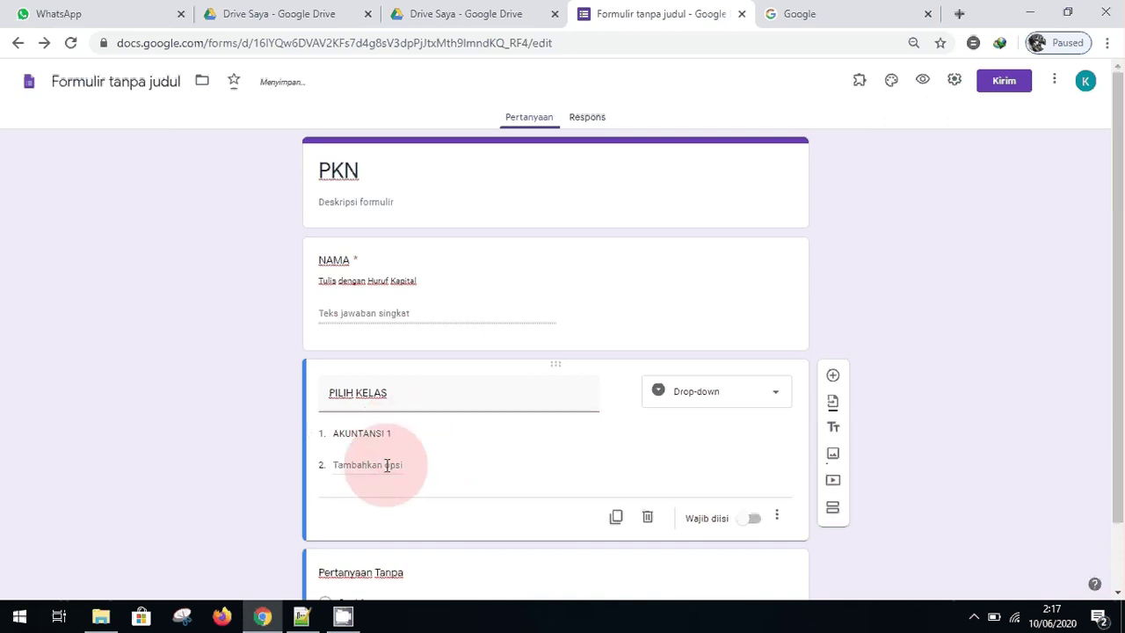
{"action": "type", "text": "AKUNTANSI"}
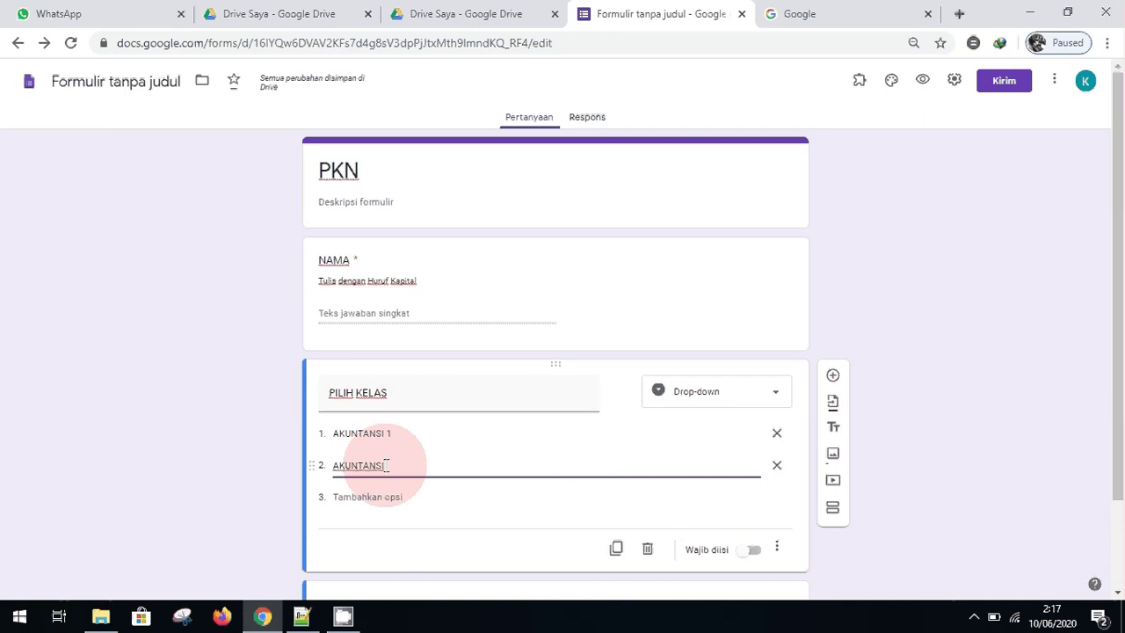
{"action": "type", "text": " 2"}
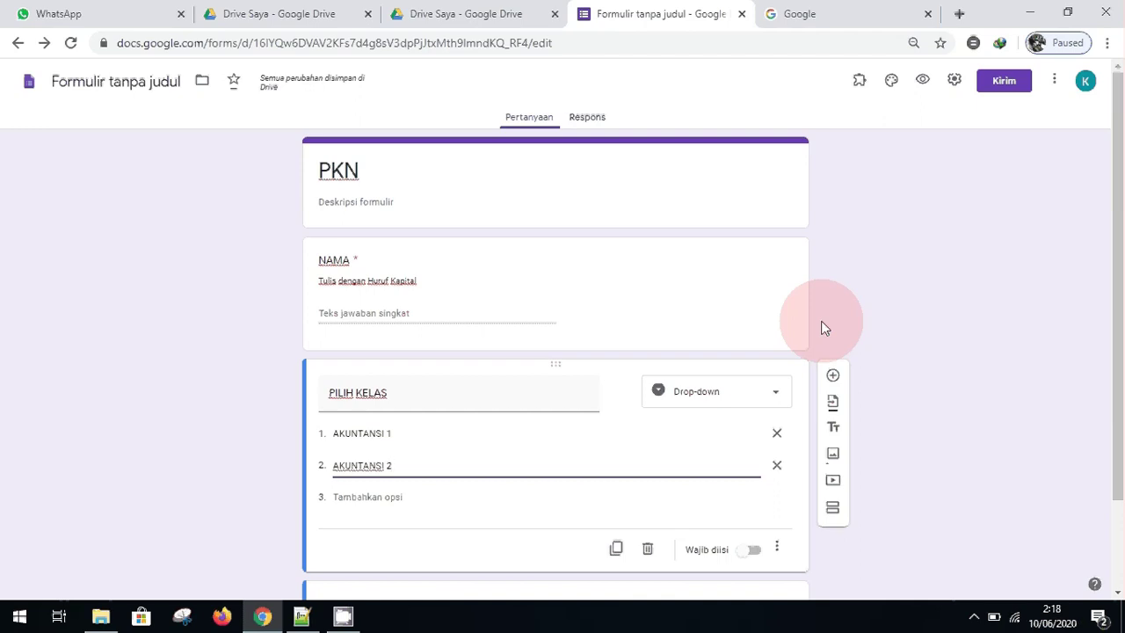
Add a required short-answer question titled "NO ABSEN SISWA" below the PILIH KELAS question
{"action": "scroll", "coordinate": [921, 383], "scroll_direction": "down", "scroll_amount": 2}
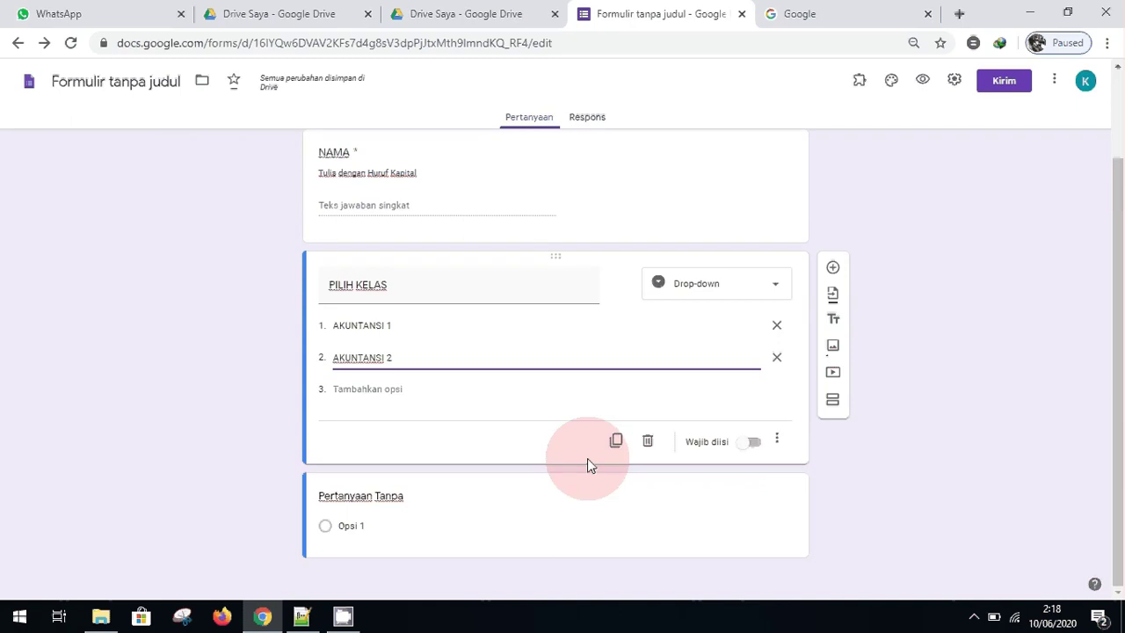
{"action": "left_click", "coordinate": [833, 269]}
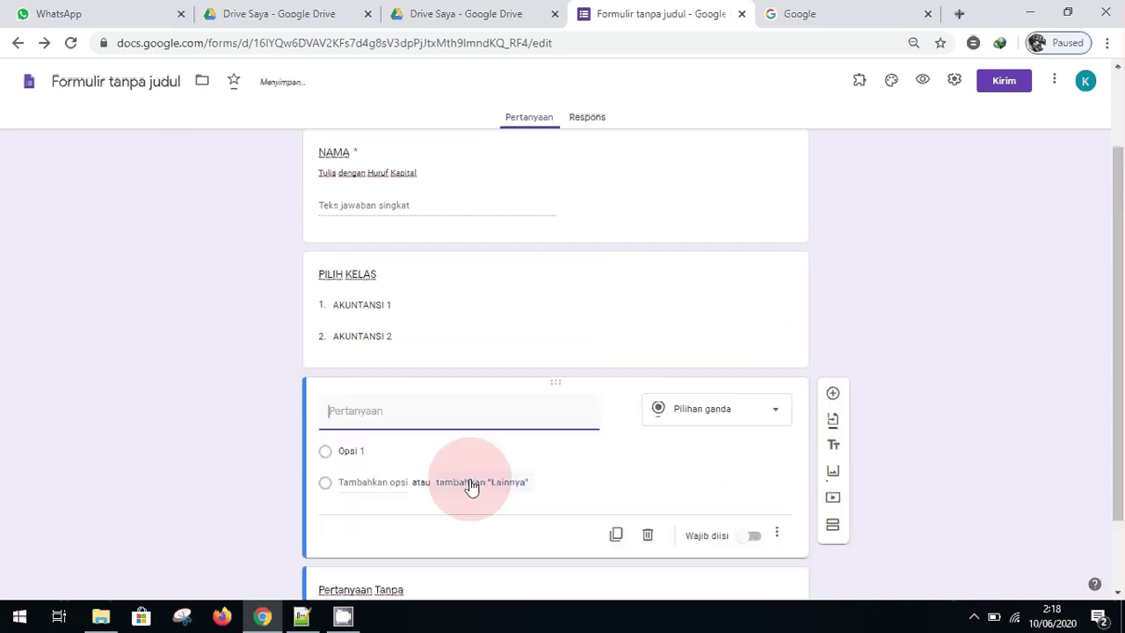
{"action": "type", "text": "NO"}
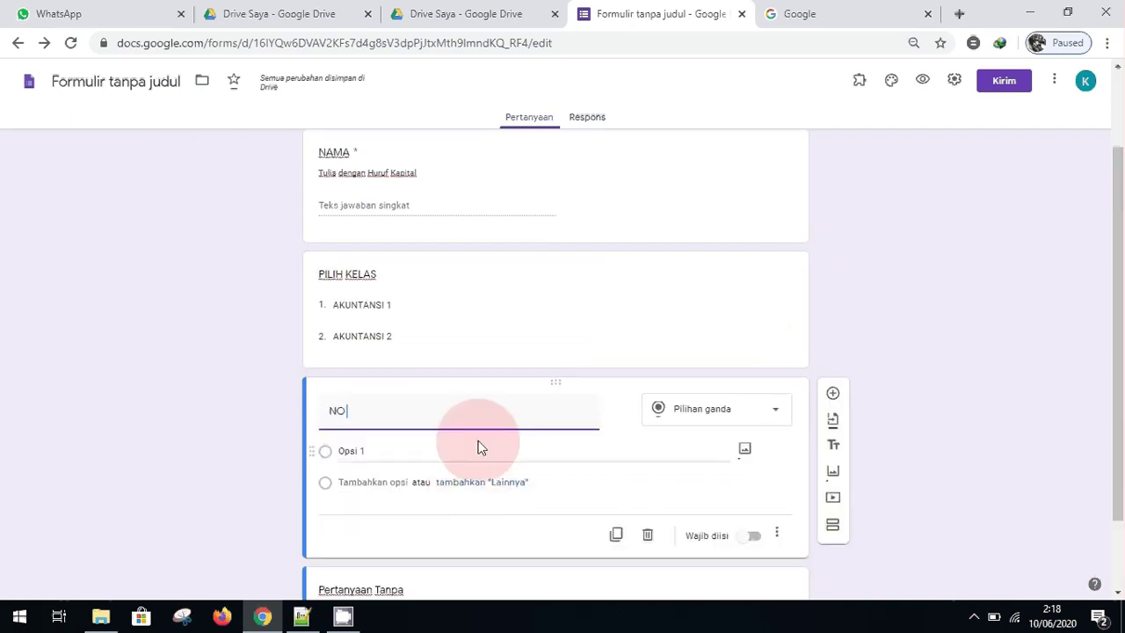
{"action": "type", "text": " ABSEN SISWA"}
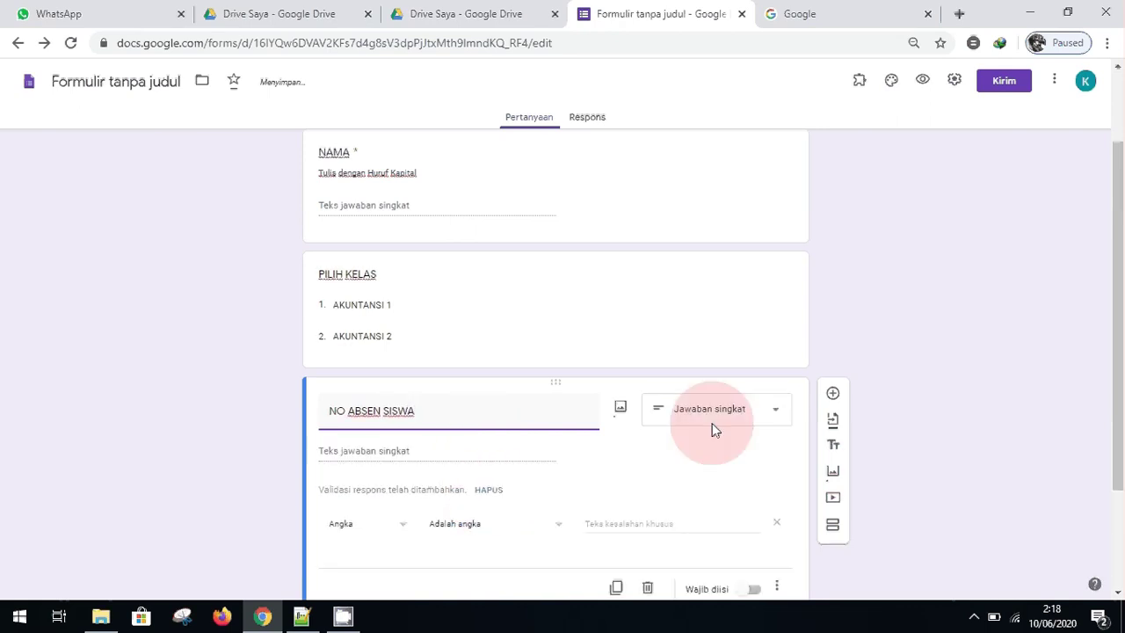
{"action": "scroll", "coordinate": [335, 539], "scroll_direction": "down", "scroll_amount": 2}
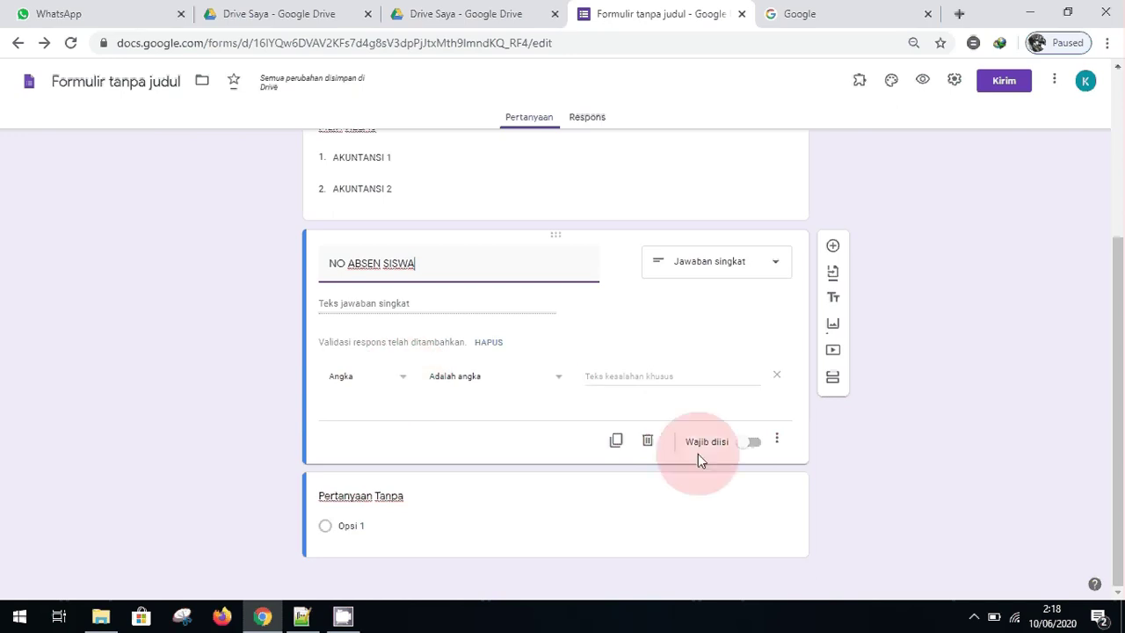
{"action": "left_click", "coordinate": [762, 450]}
Make the PILIH KELAS question required
{"action": "scroll", "coordinate": [750, 389], "scroll_direction": "up", "scroll_amount": 2}
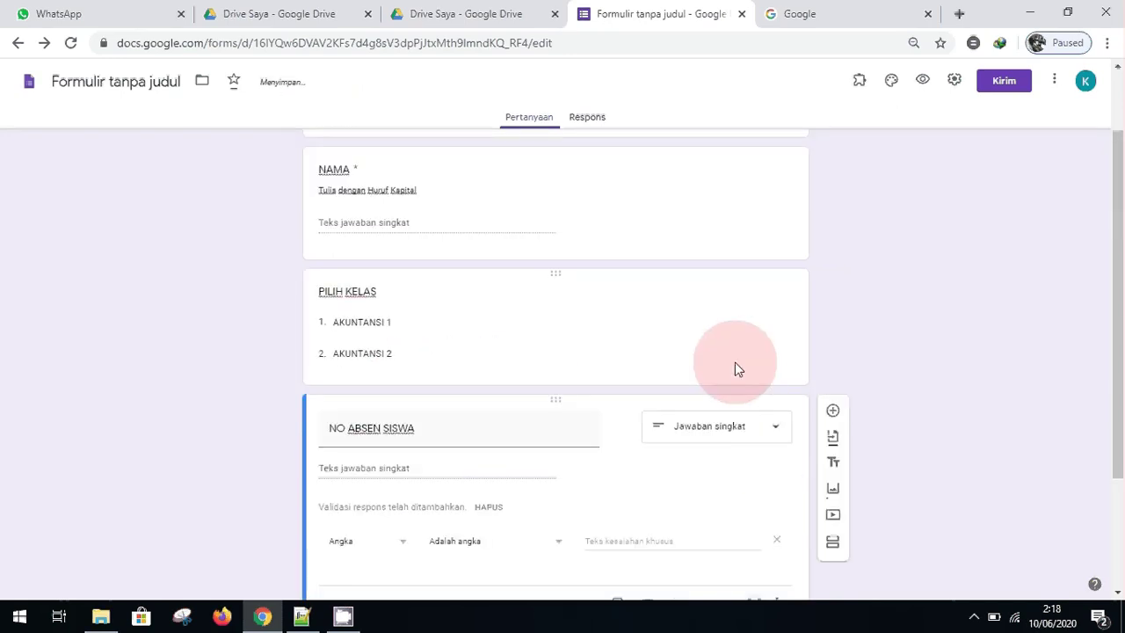
{"action": "left_click", "coordinate": [735, 362]}
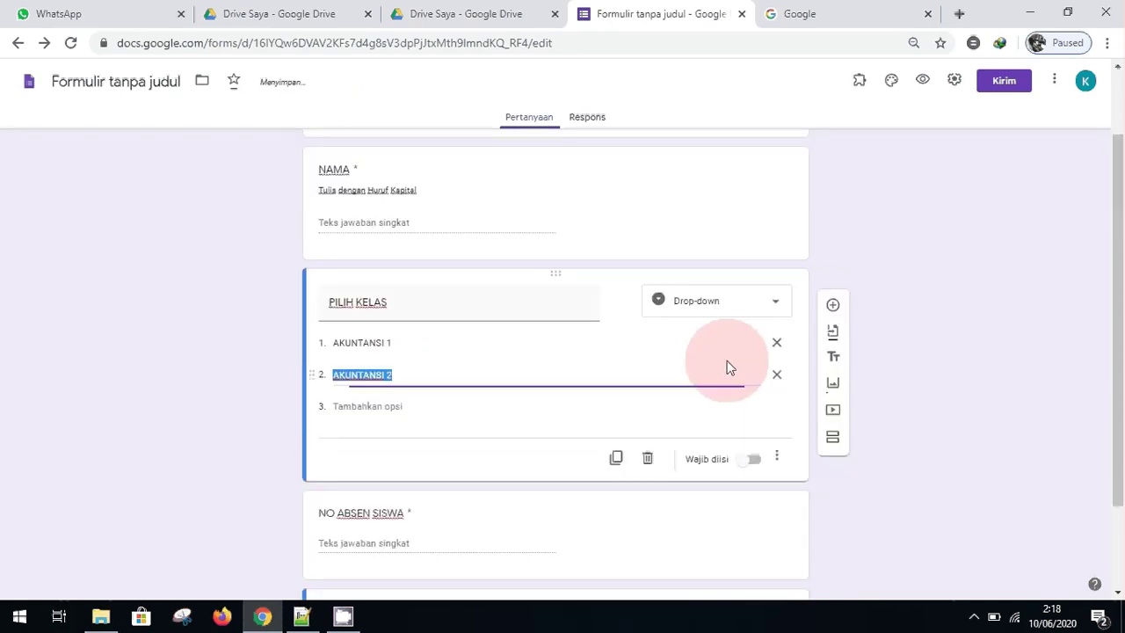
{"action": "left_click", "coordinate": [754, 459]}
{"action": "scroll", "coordinate": [660, 388], "scroll_direction": "down", "scroll_amount": 1}
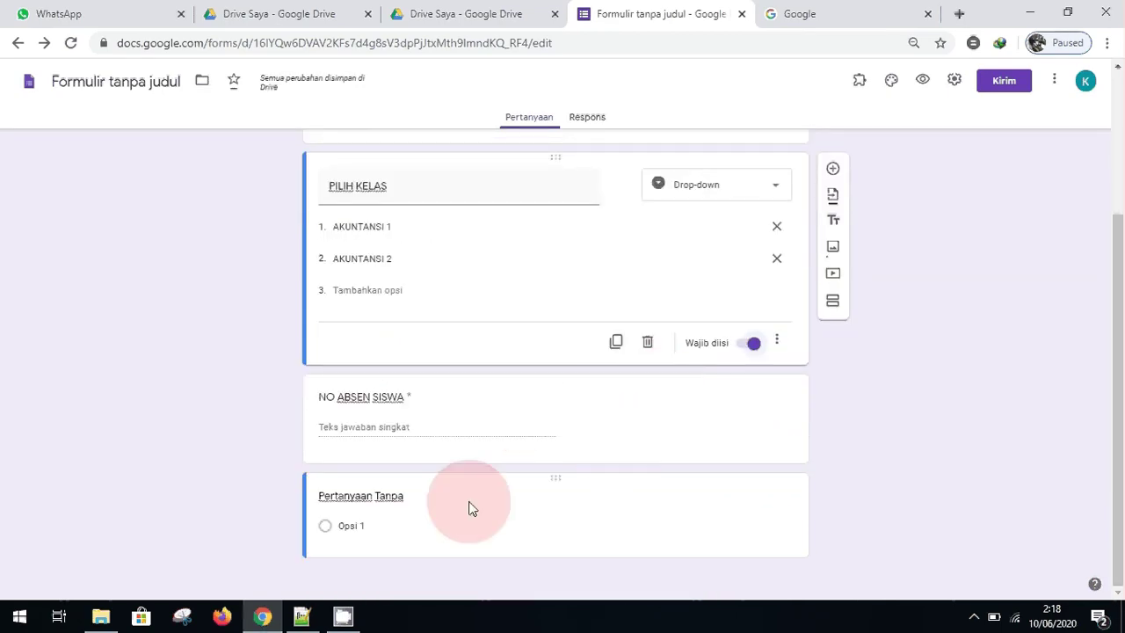
{"action": "left_click", "coordinate": [708, 419]}
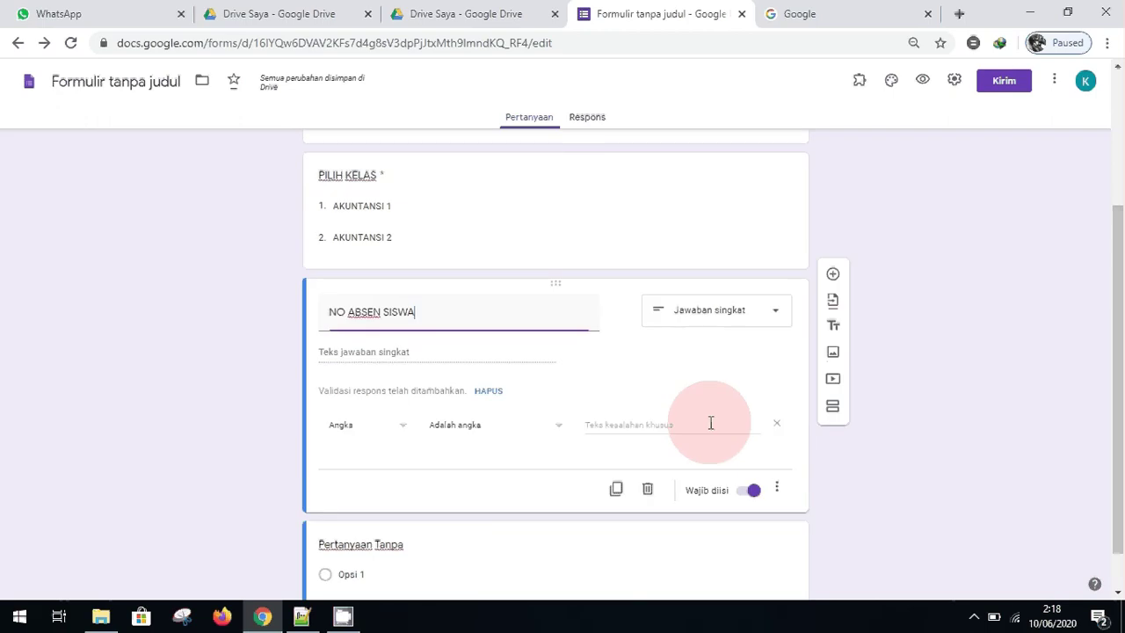
{"action": "left_click", "coordinate": [833, 299]}
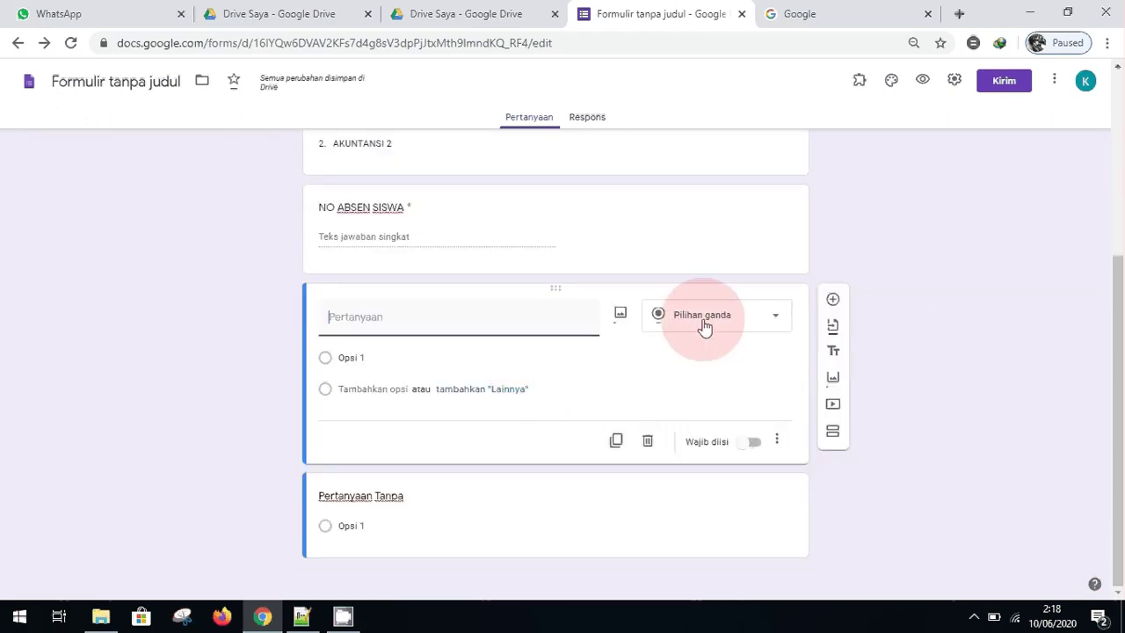
{"action": "type", "text": "TOKEN"}
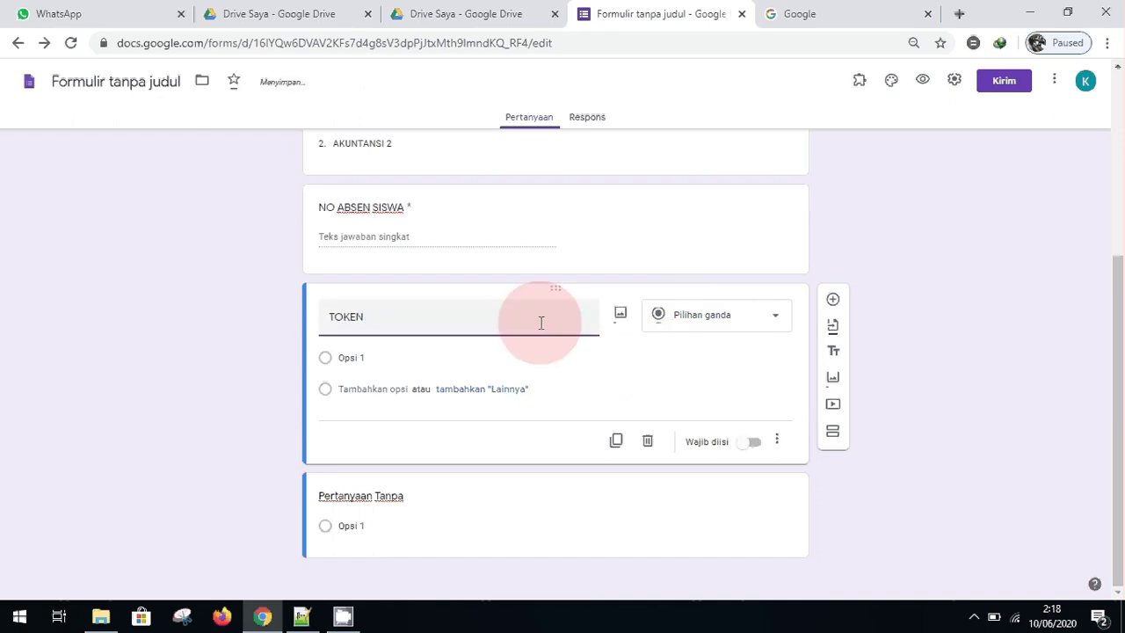
{"action": "type", "text": " SOAL"}
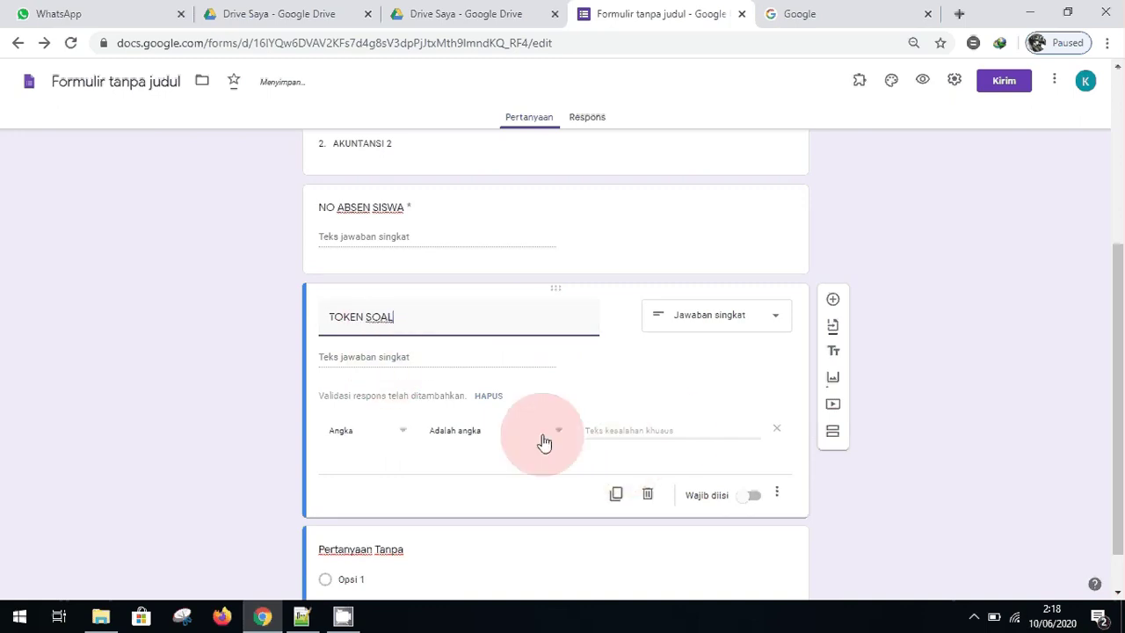
{"action": "left_click", "coordinate": [674, 432]}
{"action": "left_click", "coordinate": [563, 437]}
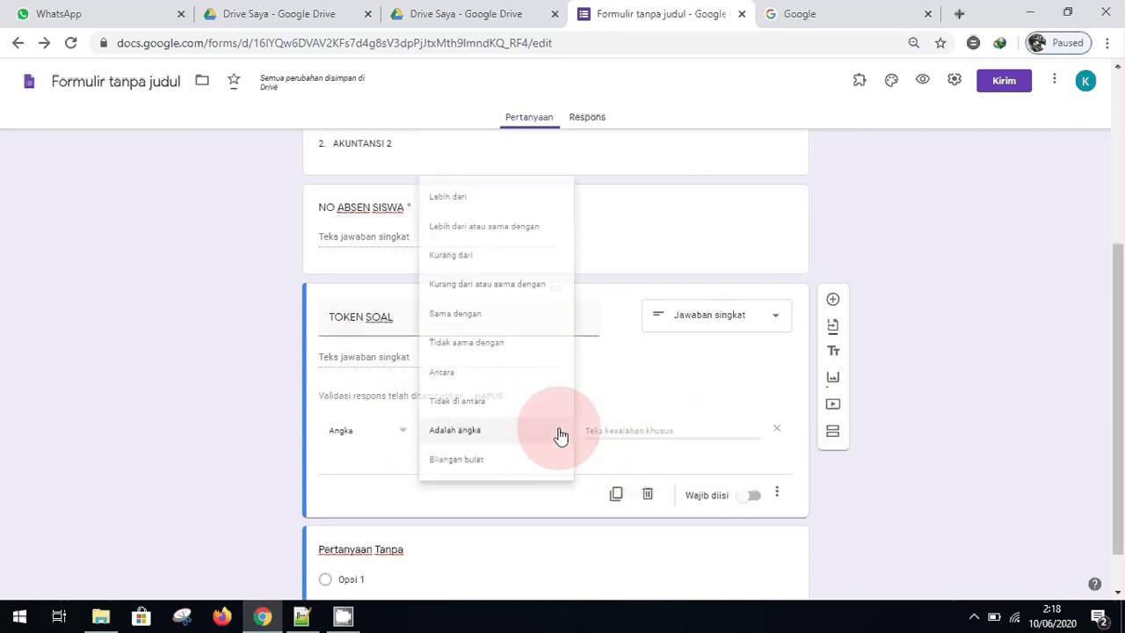
{"action": "left_click", "coordinate": [555, 432]}
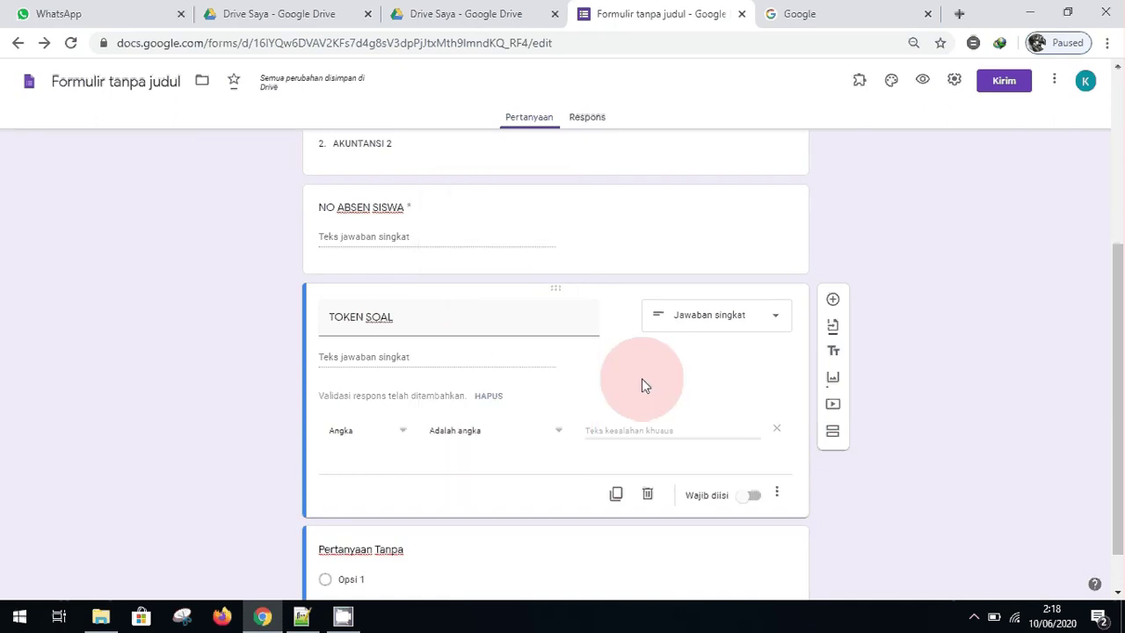
{"action": "left_click", "coordinate": [648, 494]}
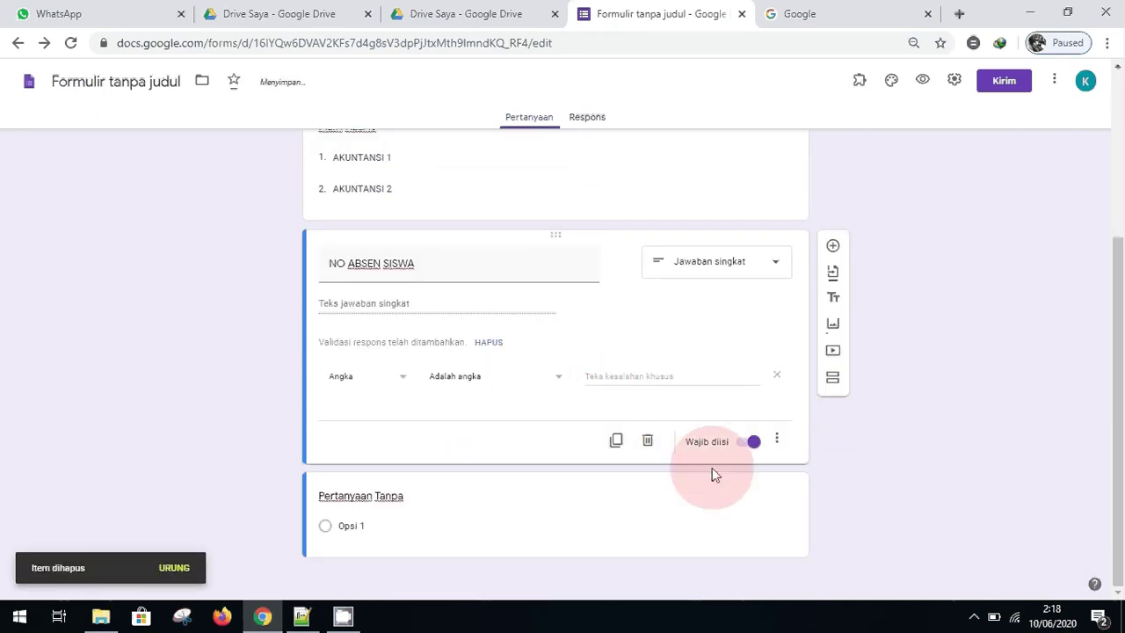
Preview the form, check the NAMA field and the choices of the PILIH KELAS drop-down, and close the preview without saving
{"action": "scroll", "coordinate": [703, 339], "scroll_direction": "up", "scroll_amount": 3}
{"action": "scroll", "coordinate": [733, 325], "scroll_direction": "down", "scroll_amount": 1}
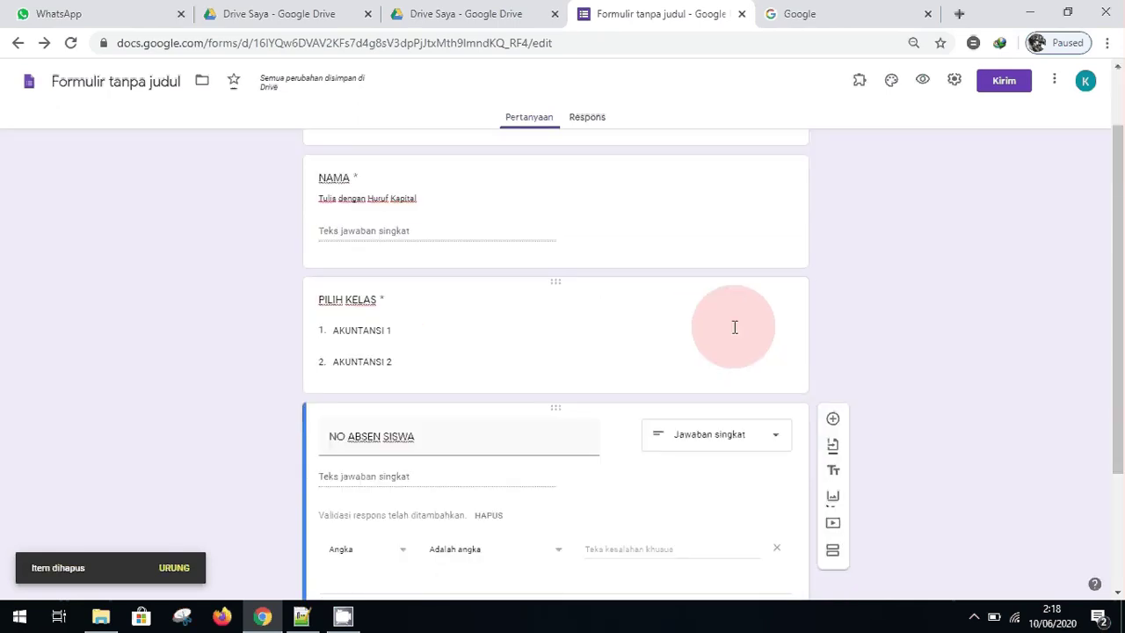
{"action": "scroll", "coordinate": [786, 290], "scroll_direction": "down", "scroll_amount": 2}
{"action": "scroll", "coordinate": [809, 237], "scroll_direction": "up", "scroll_amount": 2}
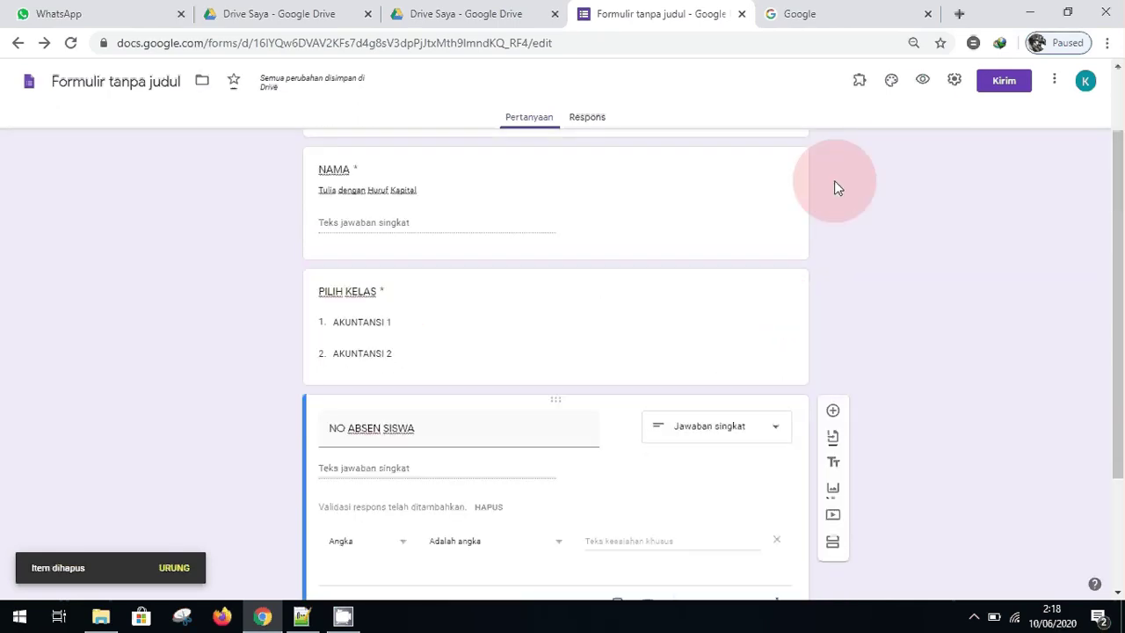
{"action": "scroll", "coordinate": [918, 114], "scroll_direction": "up", "scroll_amount": 1}
{"action": "left_click", "coordinate": [922, 80]}
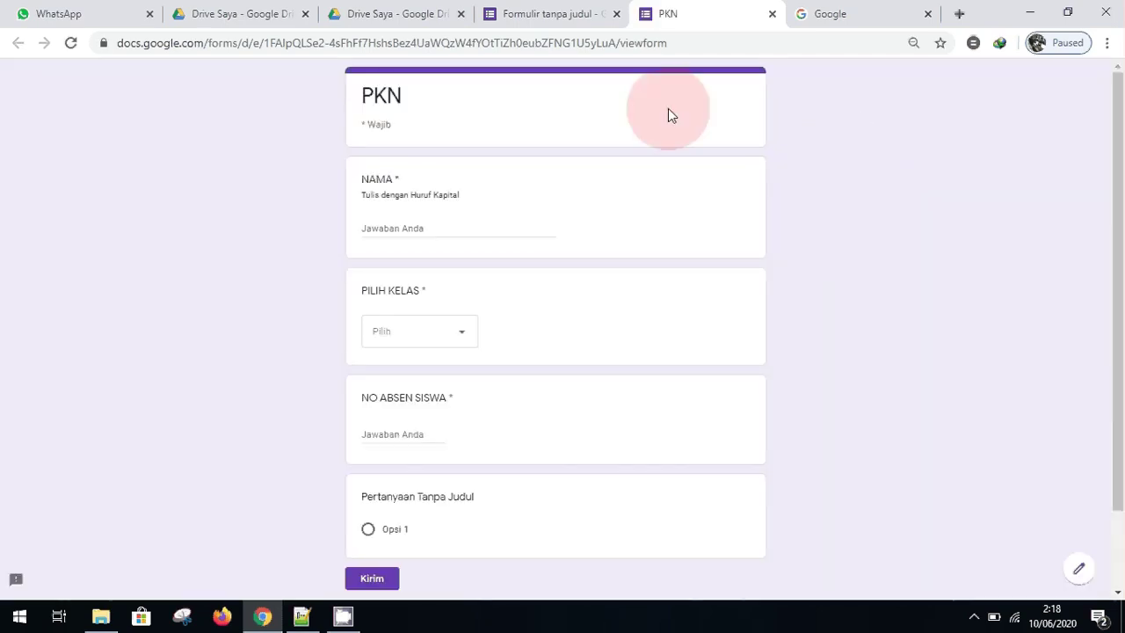
{"action": "left_click", "coordinate": [471, 231]}
{"action": "scroll", "coordinate": [472, 229], "scroll_direction": "down", "scroll_amount": 1}
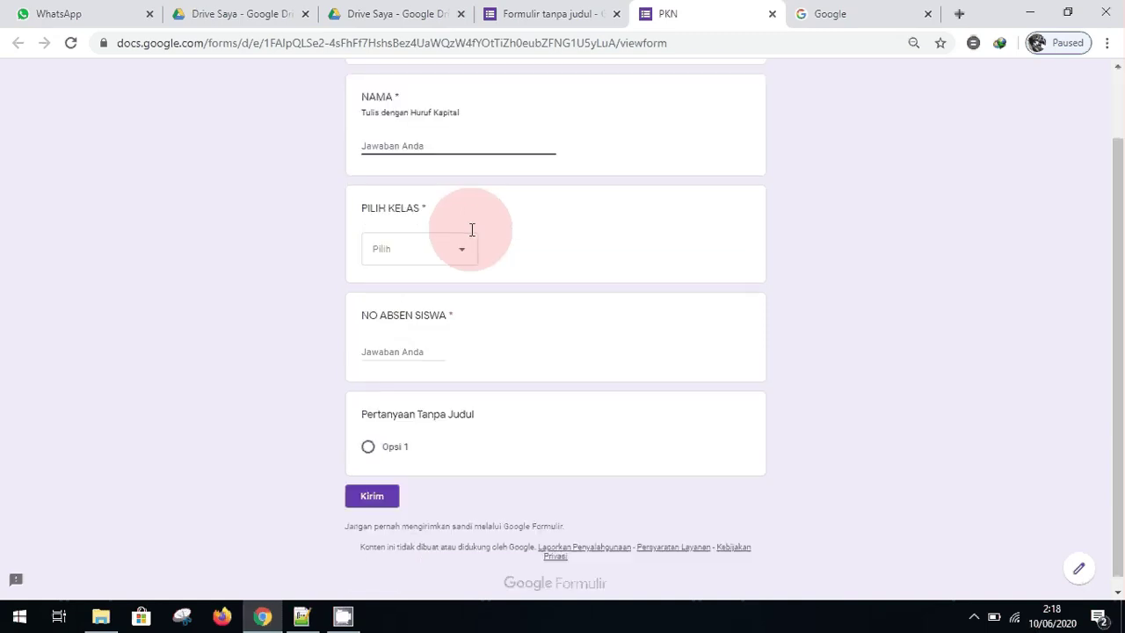
{"action": "left_click", "coordinate": [463, 255]}
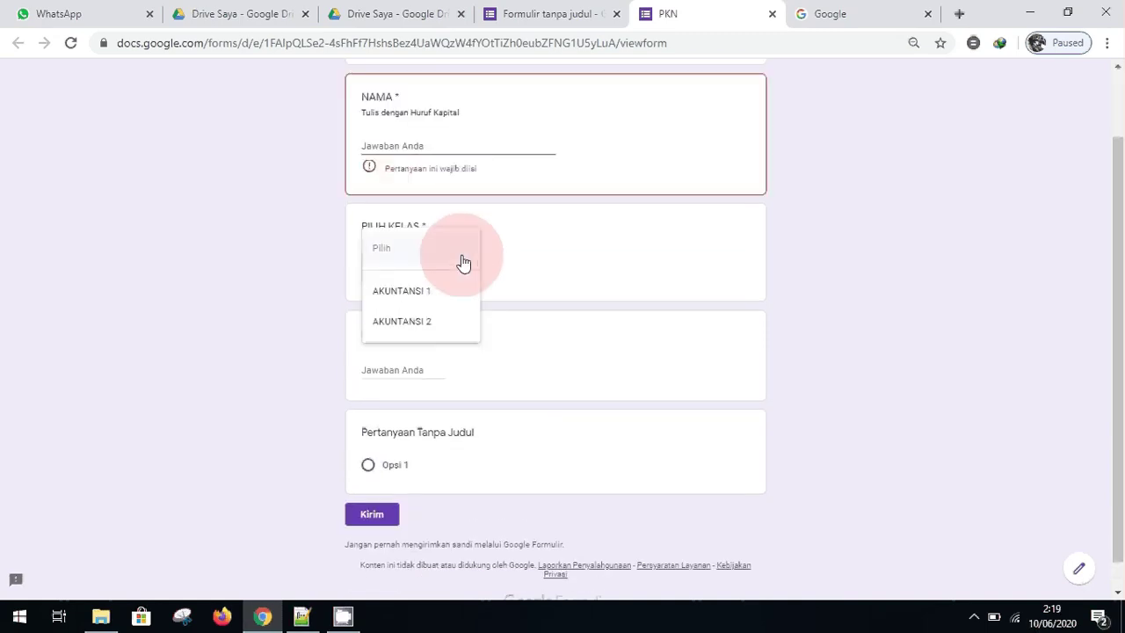
{"action": "left_click", "coordinate": [467, 322]}
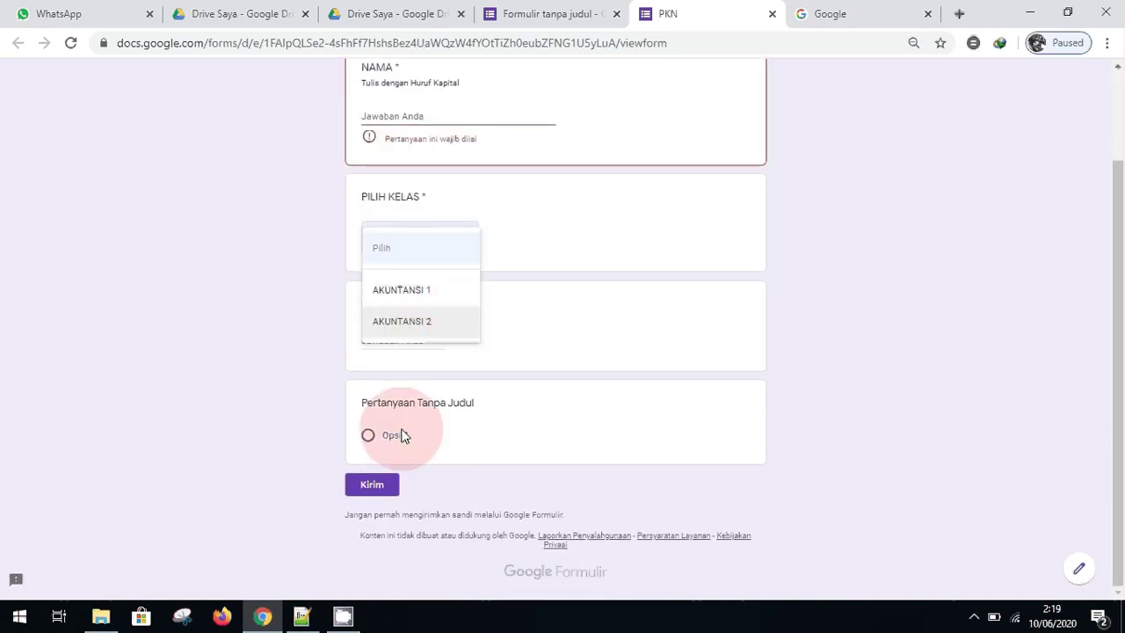
{"action": "scroll", "coordinate": [541, 302], "scroll_direction": "up", "scroll_amount": 2}
{"action": "left_click", "coordinate": [771, 14]}
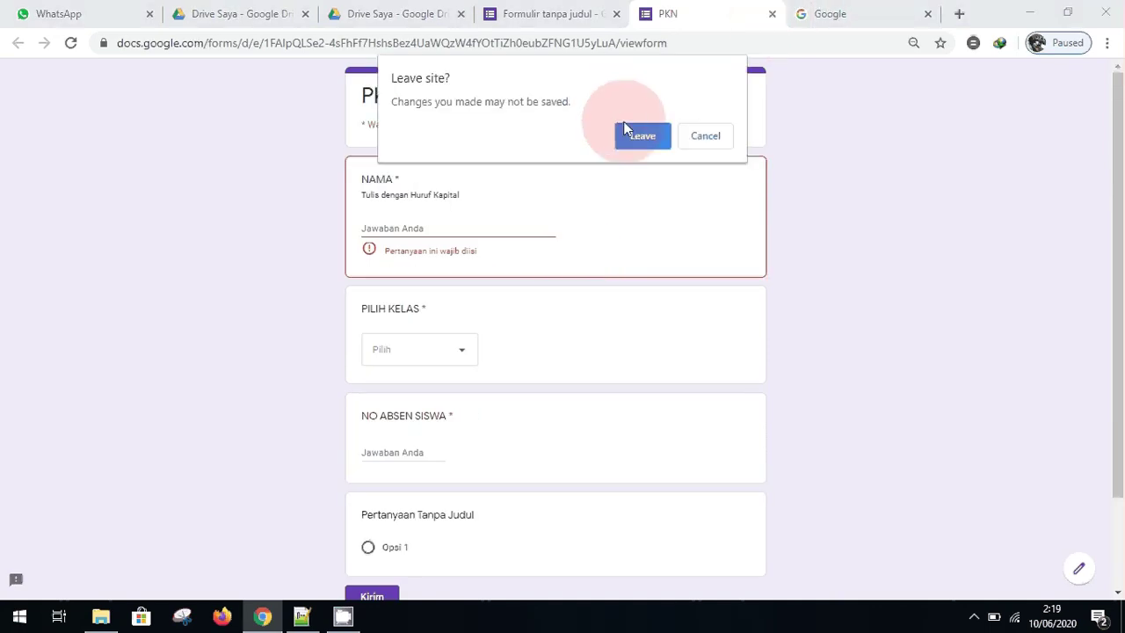
{"action": "left_click", "coordinate": [643, 133]}
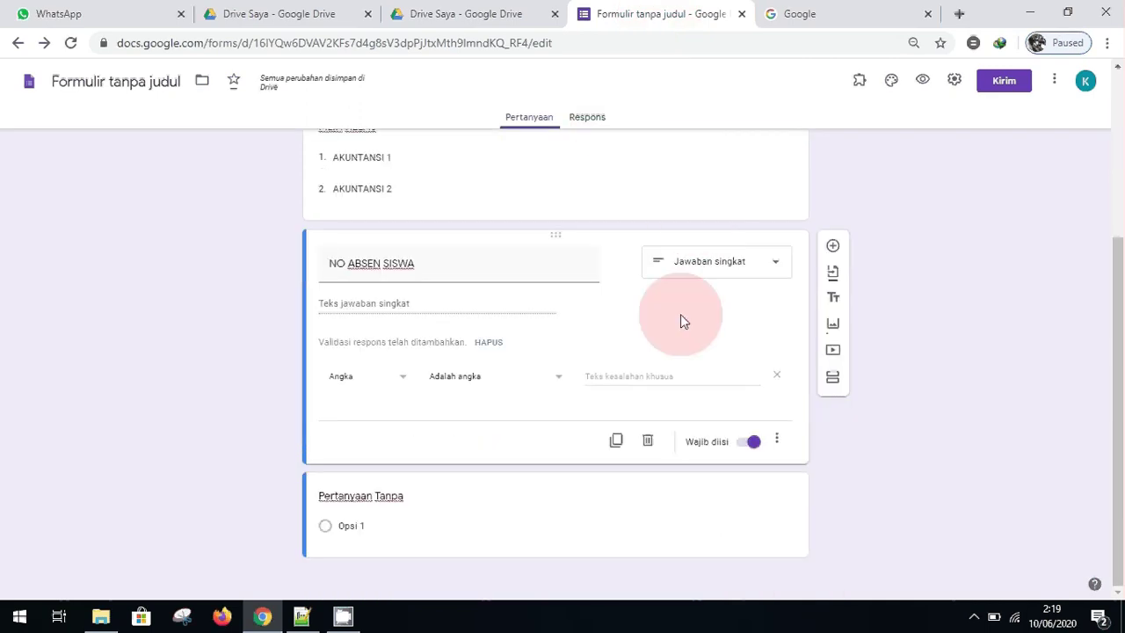
Delete the untitled multiple-choice question at the end of the form and add a new section after NO ABSEN SISWA
{"action": "left_click", "coordinate": [674, 540]}
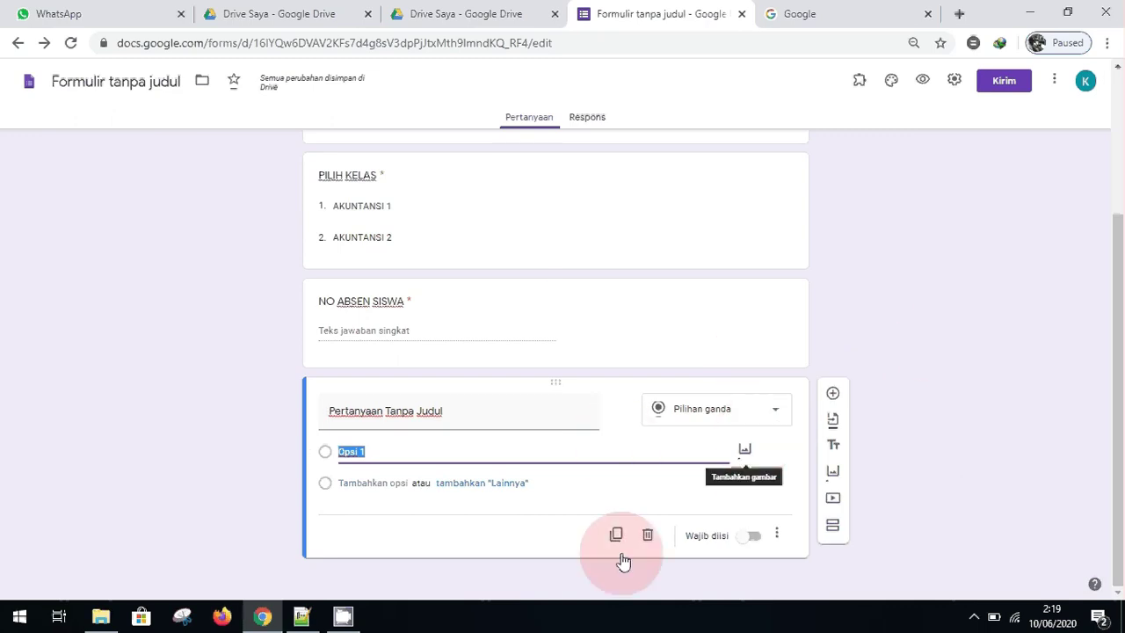
{"action": "left_click", "coordinate": [649, 537]}
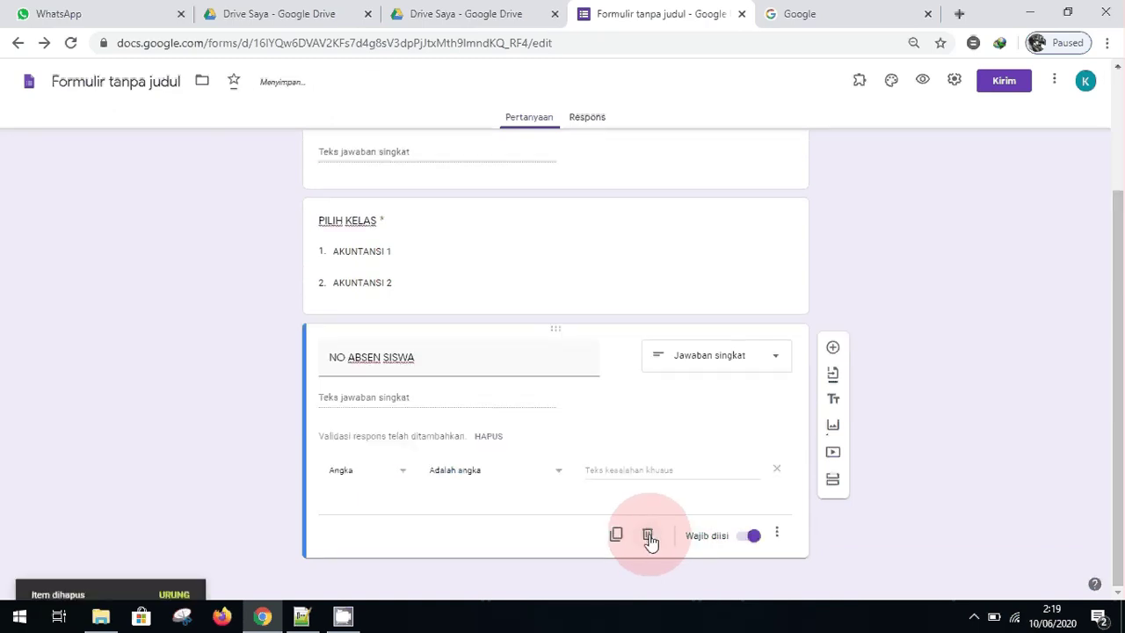
{"action": "left_click", "coordinate": [832, 478]}
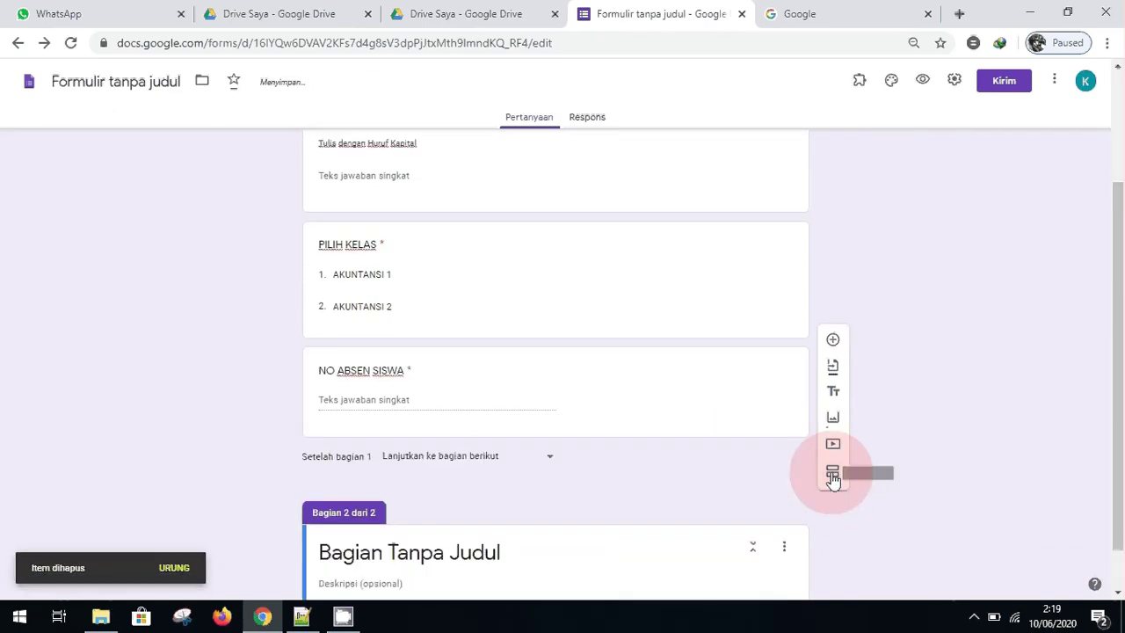
Replace the title of the new second section with PKN
{"action": "scroll", "coordinate": [561, 410], "scroll_direction": "up", "scroll_amount": 2}
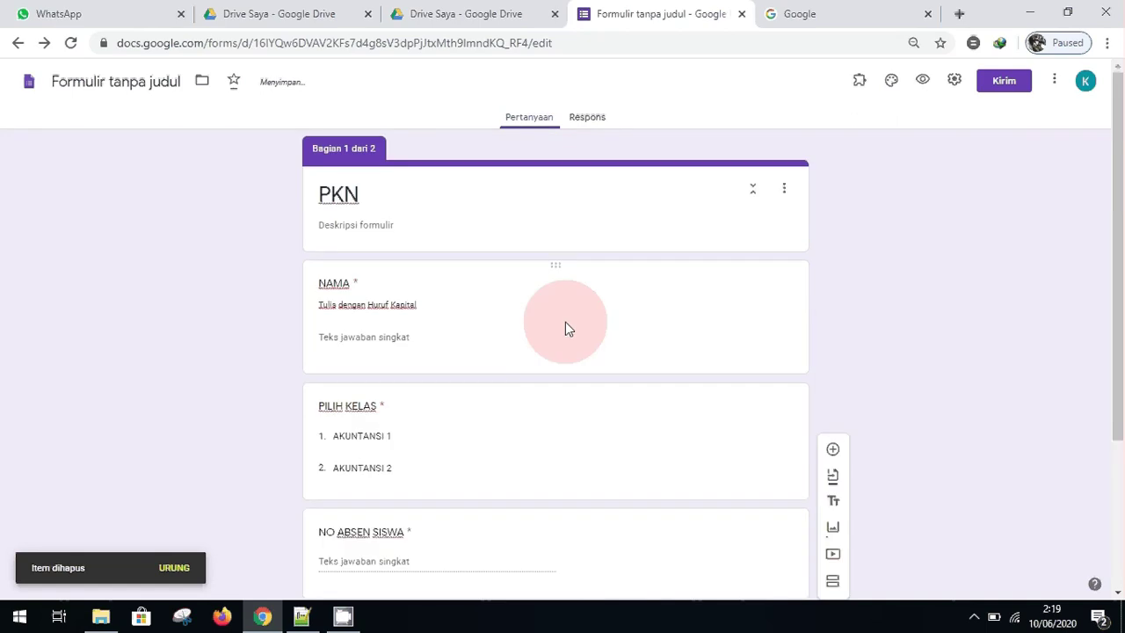
{"action": "scroll", "coordinate": [566, 322], "scroll_direction": "down", "scroll_amount": 1}
{"action": "scroll", "coordinate": [575, 305], "scroll_direction": "up", "scroll_amount": 1}
{"action": "scroll", "coordinate": [571, 378], "scroll_direction": "down", "scroll_amount": 3}
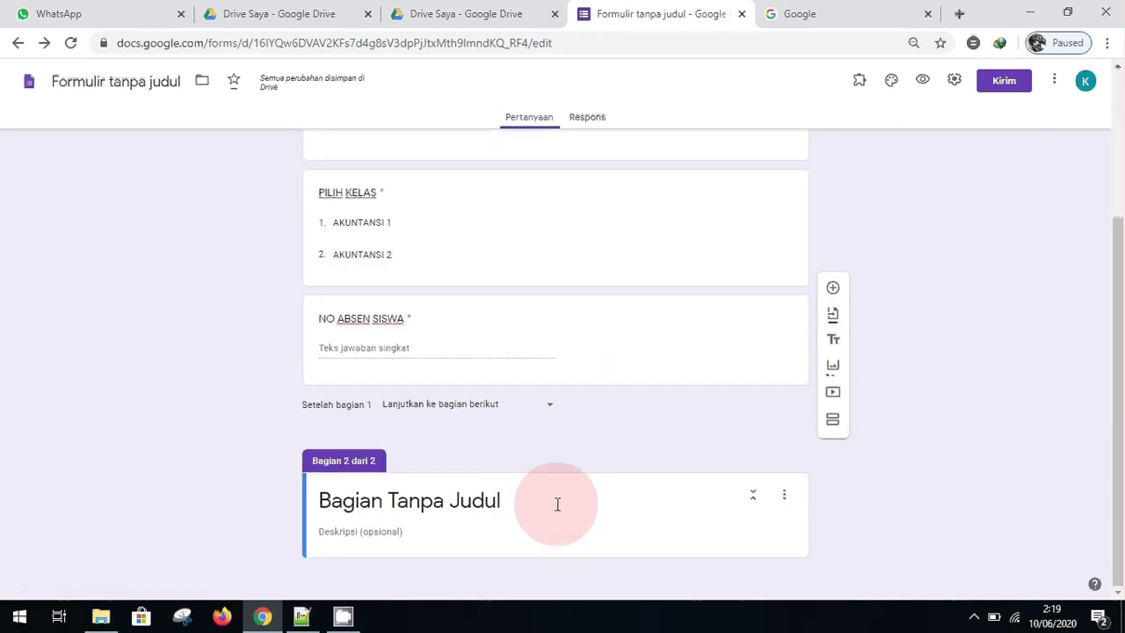
{"action": "left_click", "coordinate": [590, 530]}
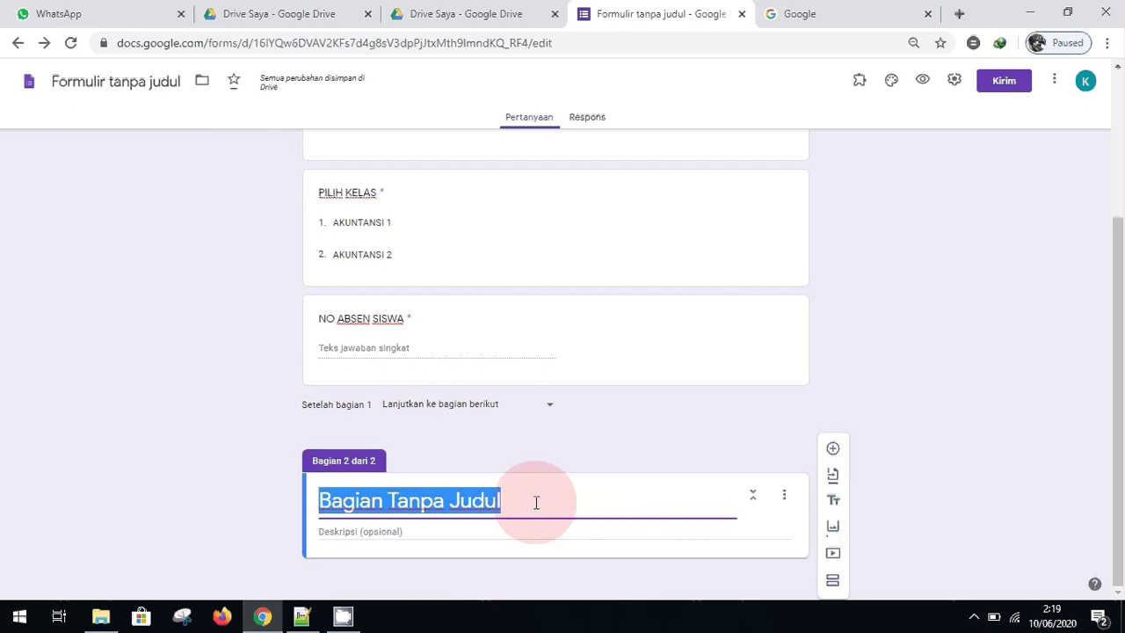
{"action": "type", "text": "PKA"}
{"action": "key", "text": "BackSpace"}
{"action": "type", "text": "N"}
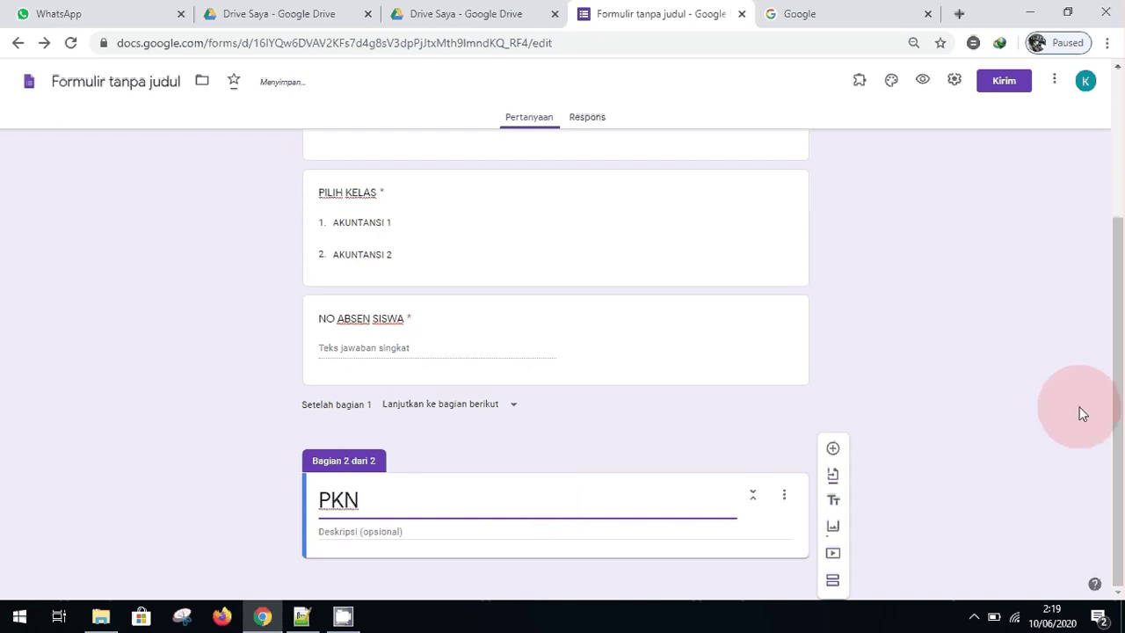
{"action": "left_click", "coordinate": [1006, 420]}
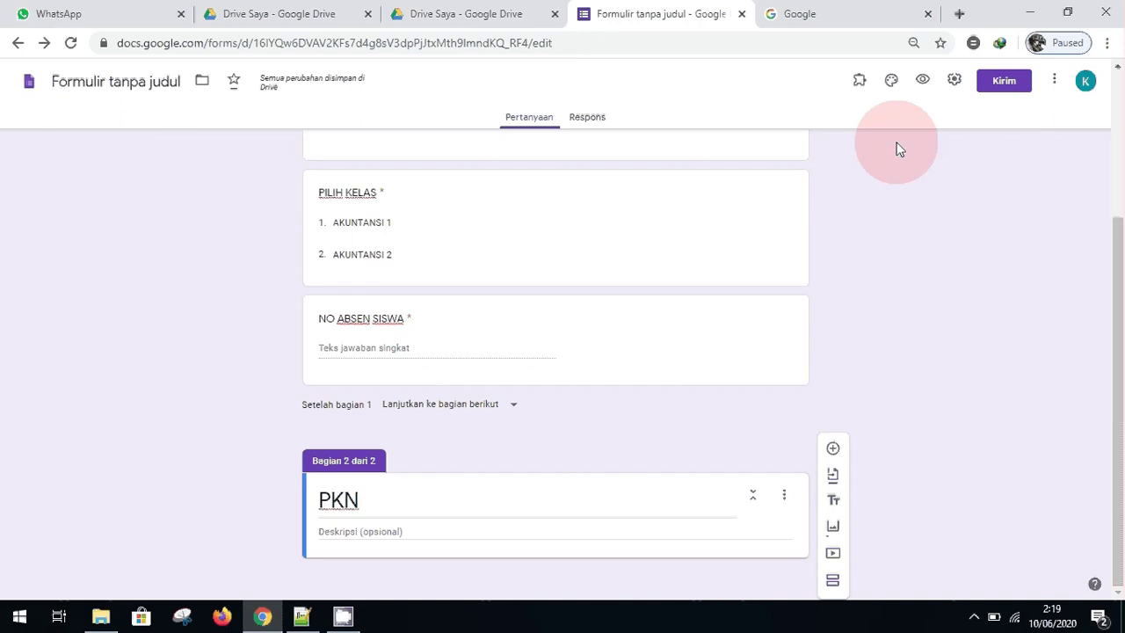
Start the Form Builder add-on so its import source options are available
{"action": "left_click", "coordinate": [858, 88]}
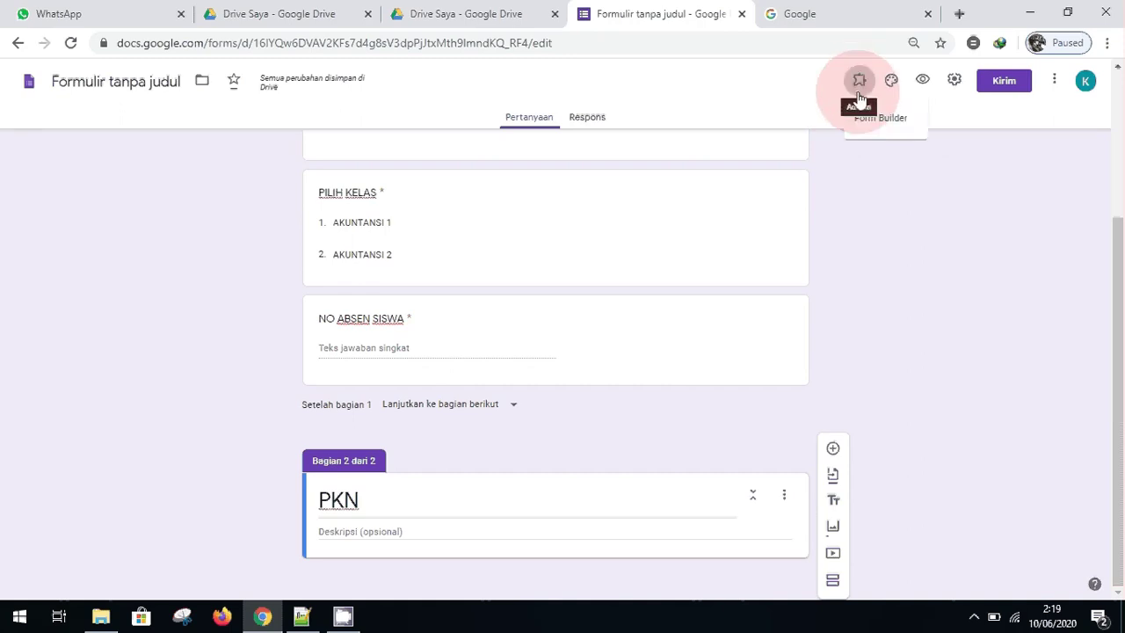
{"action": "left_click", "coordinate": [875, 127]}
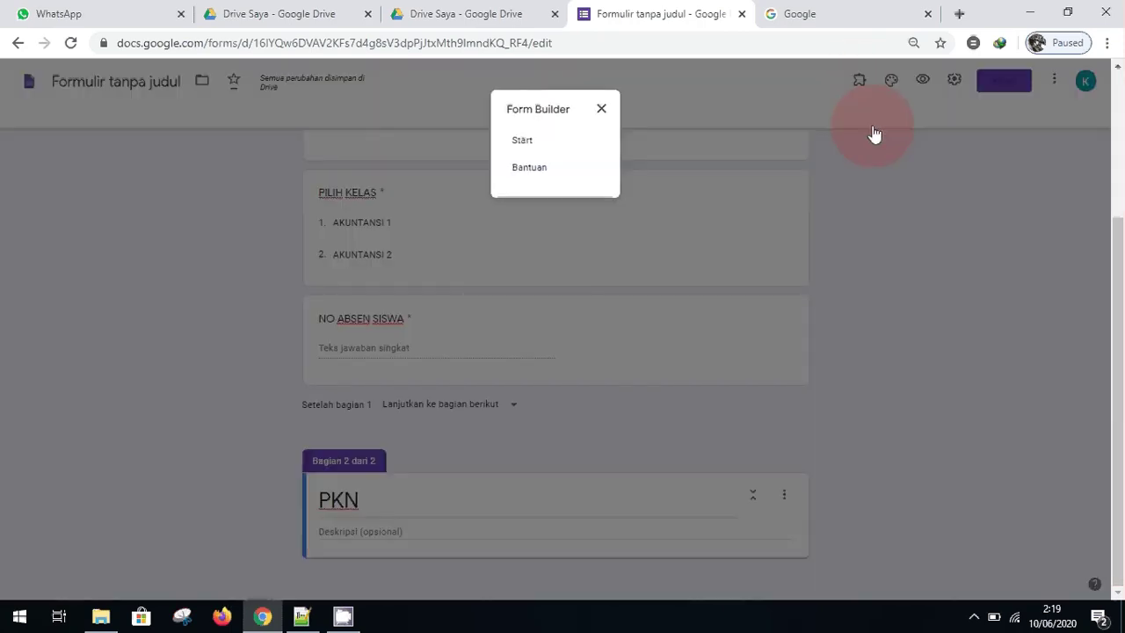
{"action": "left_click", "coordinate": [526, 142]}
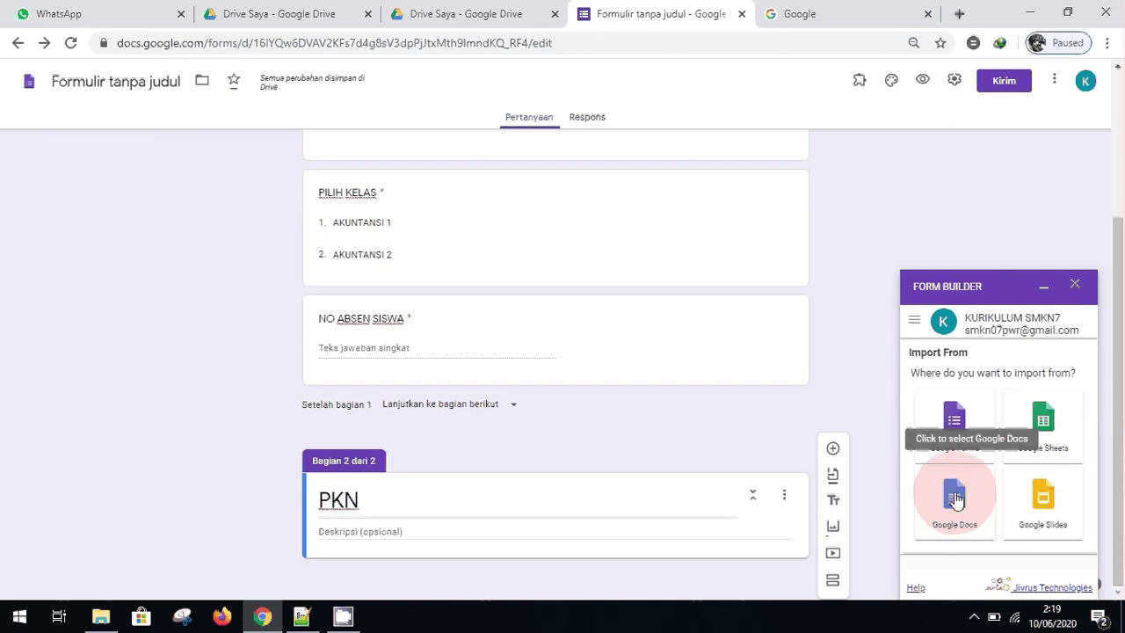
Open the Word document "pkn x skk 02 juni 09.30-11.00" from Local Disk (E:), enable editing and dismiss the Office activation wizard
{"action": "left_click", "coordinate": [100, 616]}
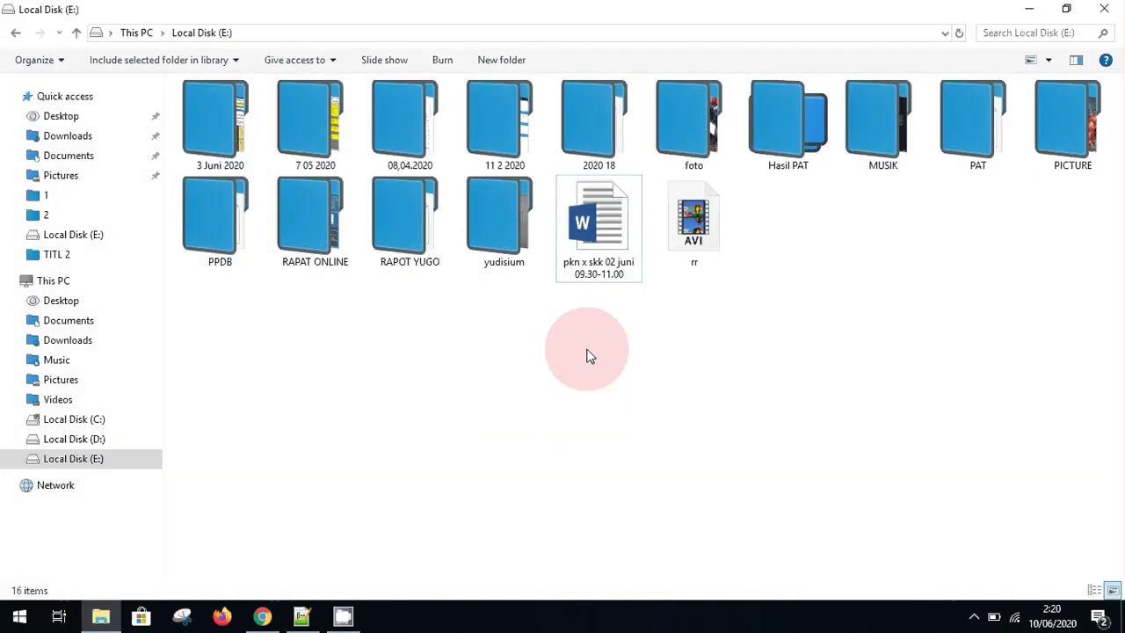
{"action": "left_click", "coordinate": [620, 242]}
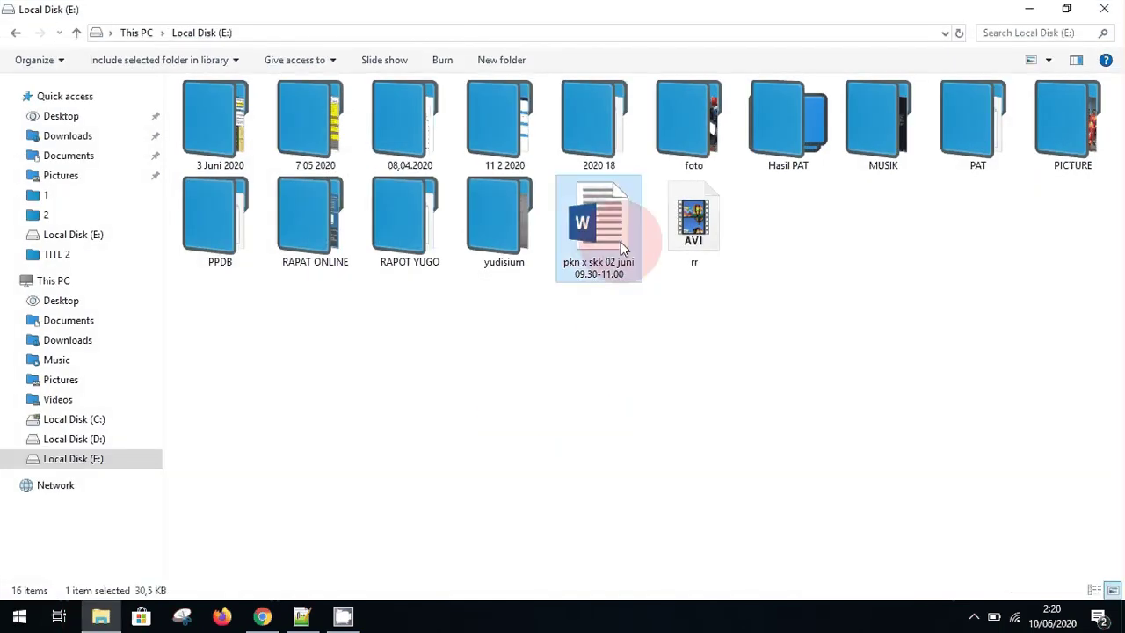
{"action": "double_click", "coordinate": [621, 242]}
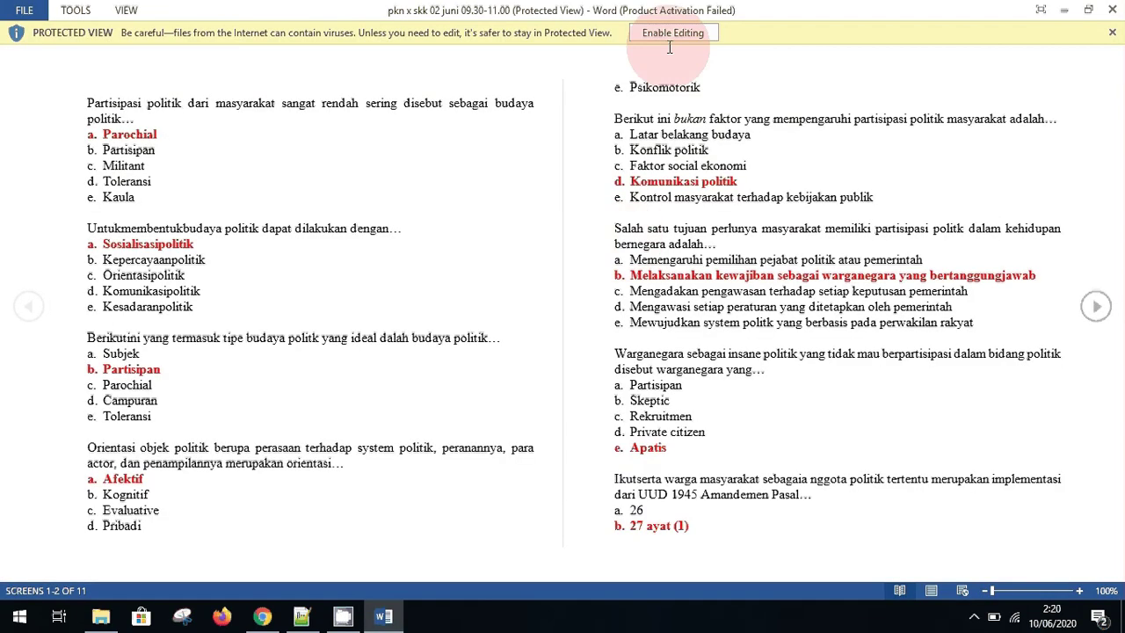
{"action": "left_click", "coordinate": [672, 35]}
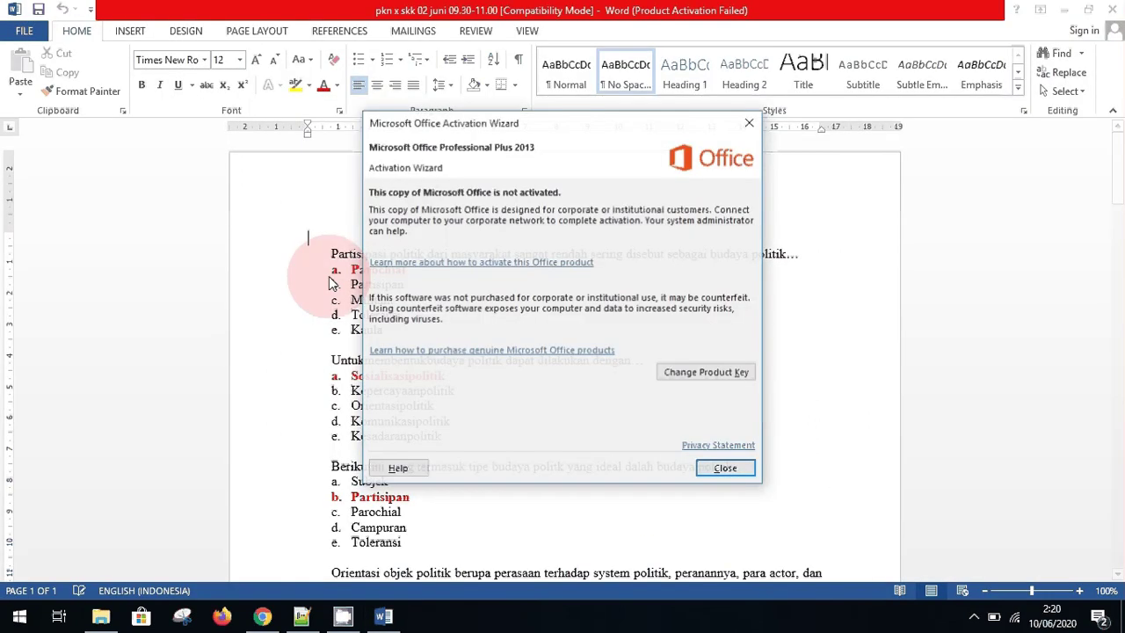
{"action": "left_click", "coordinate": [727, 470]}
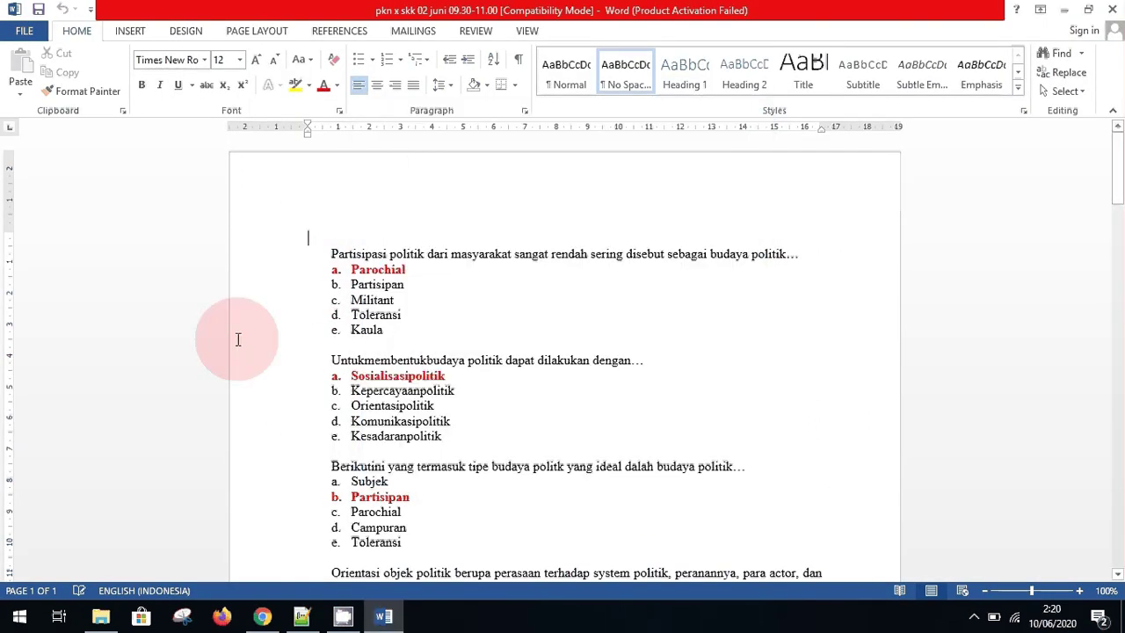
Examine the lettered a–e numbering of the answer choices under the questions on the first pages
{"action": "left_click", "coordinate": [335, 288]}
{"action": "left_click", "coordinate": [335, 391]}
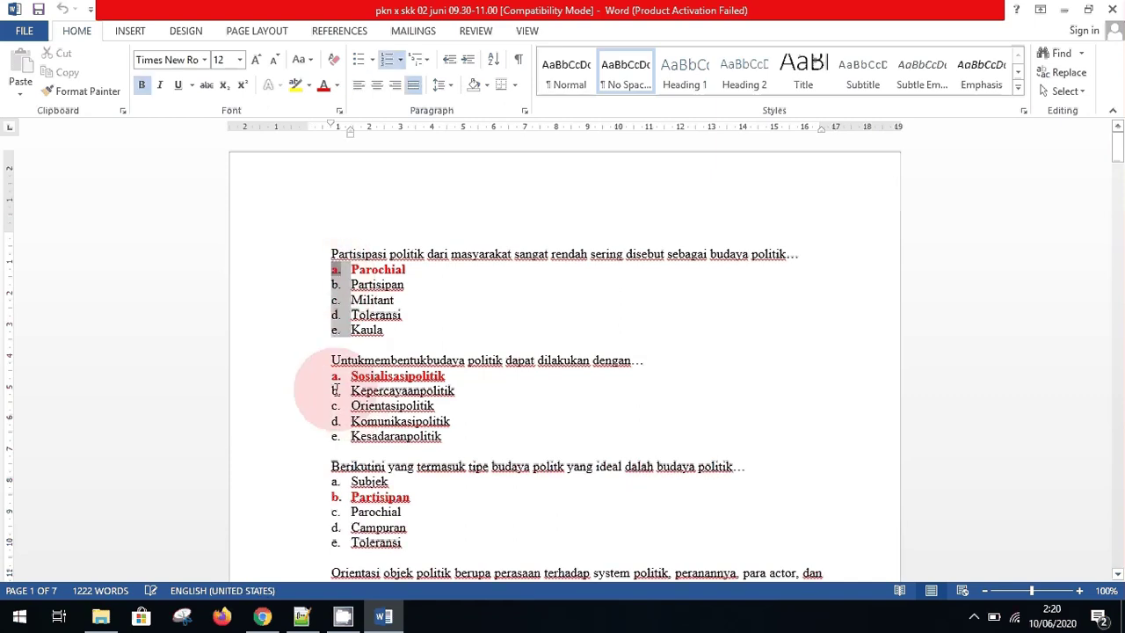
{"action": "scroll", "coordinate": [335, 390], "scroll_direction": "down", "scroll_amount": 3}
{"action": "left_click", "coordinate": [335, 384]}
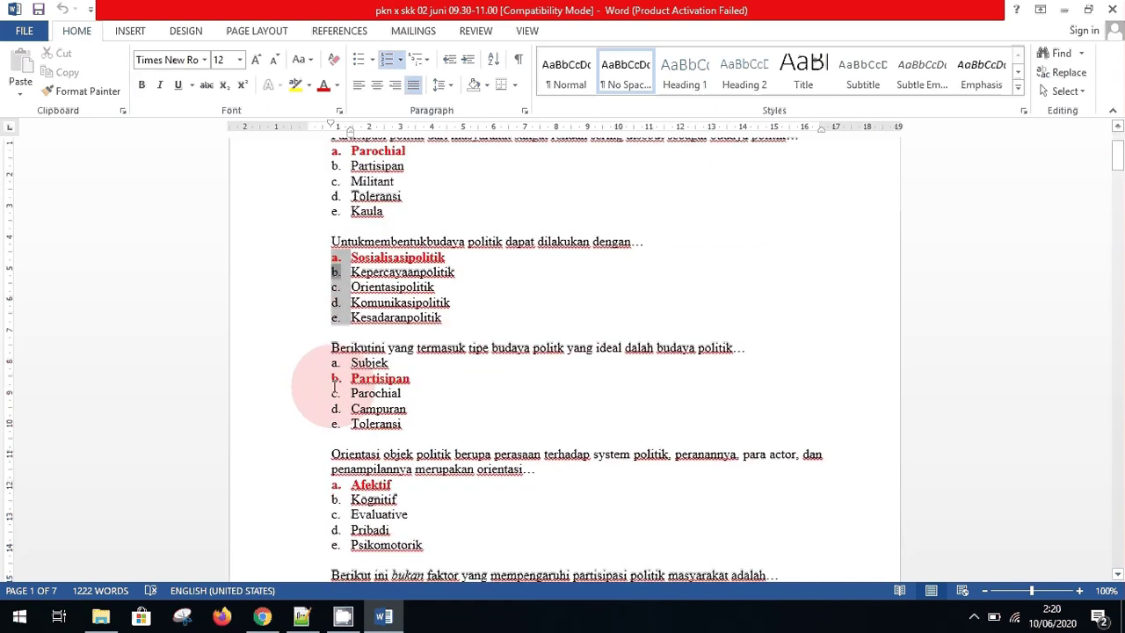
{"action": "scroll", "coordinate": [335, 387], "scroll_direction": "down", "scroll_amount": 2}
{"action": "left_click", "coordinate": [335, 405]}
{"action": "scroll", "coordinate": [335, 409], "scroll_direction": "down", "scroll_amount": 3}
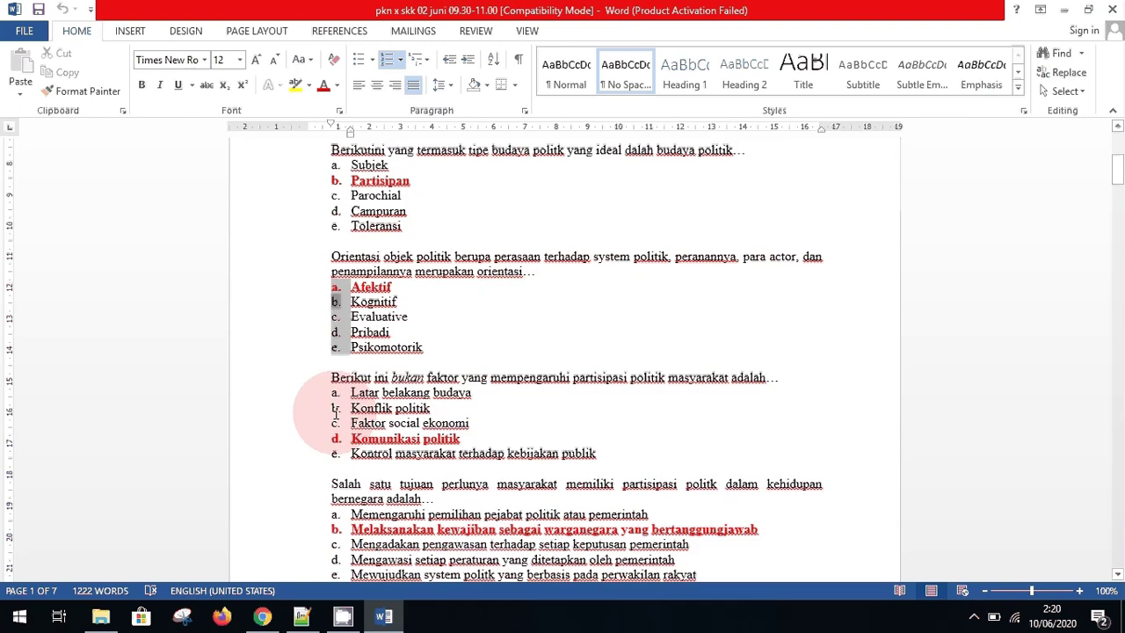
{"action": "left_click", "coordinate": [335, 412]}
{"action": "scroll", "coordinate": [335, 404], "scroll_direction": "down", "scroll_amount": 2}
{"action": "scroll", "coordinate": [352, 307], "scroll_direction": "up", "scroll_amount": 5}
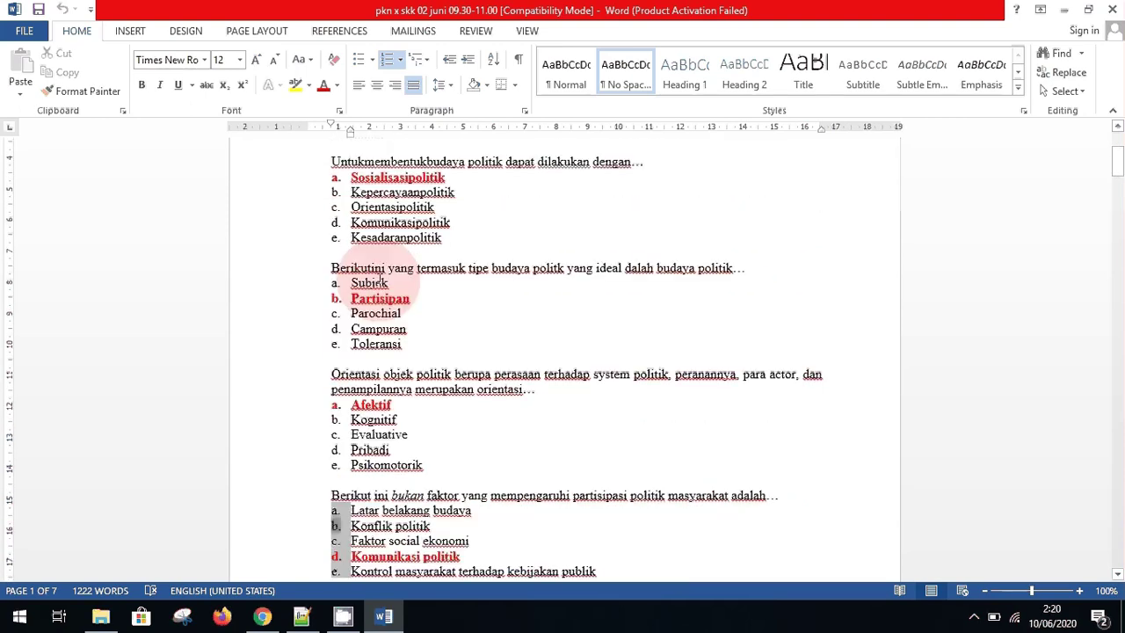
Check how the correct answers are marked in bold red text, and close the Word document
{"action": "scroll", "coordinate": [374, 264], "scroll_direction": "up", "scroll_amount": 5}
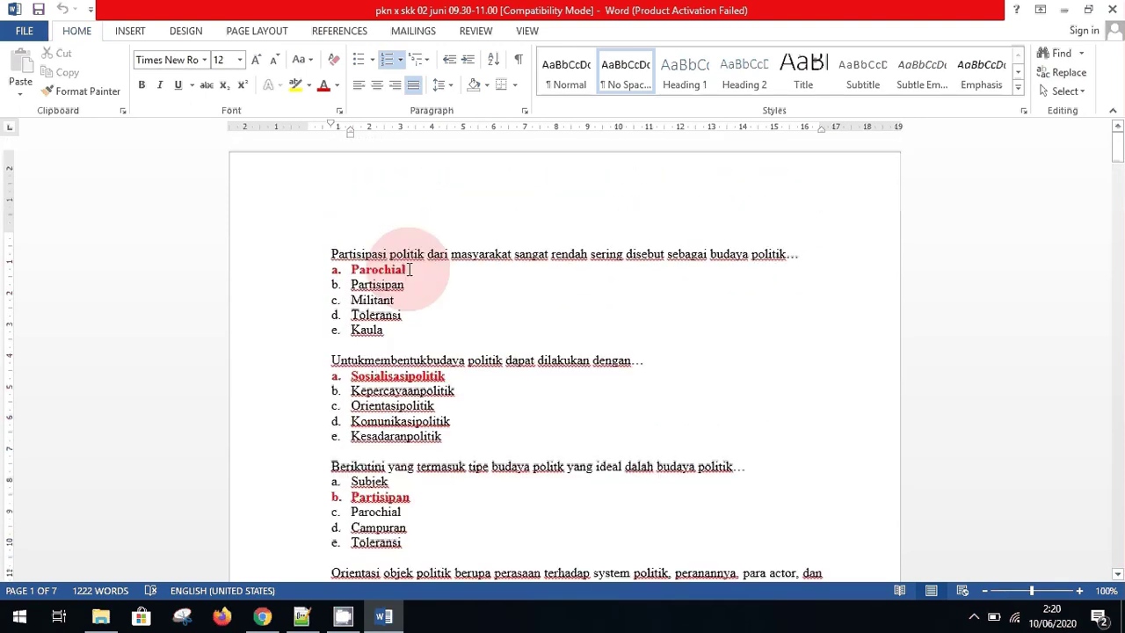
{"action": "left_click_drag", "start_coordinate": [367, 270], "coordinate": [406, 270]}
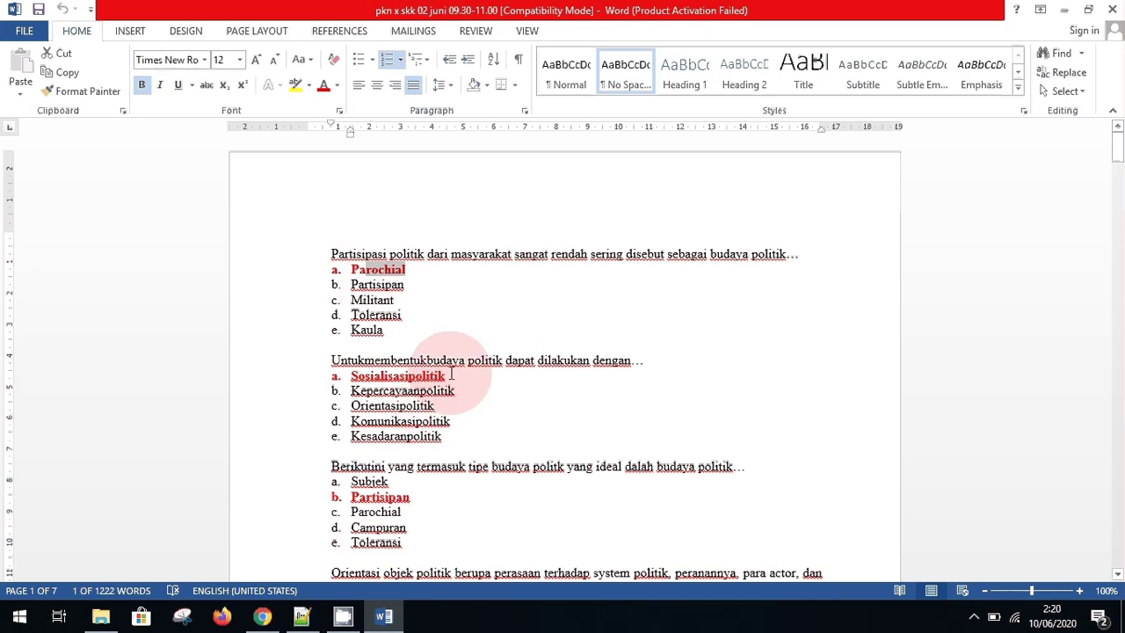
{"action": "left_click_drag", "start_coordinate": [451, 375], "coordinate": [351, 376]}
{"action": "scroll", "coordinate": [417, 356], "scroll_direction": "down", "scroll_amount": 4}
{"action": "left_click", "coordinate": [407, 343]}
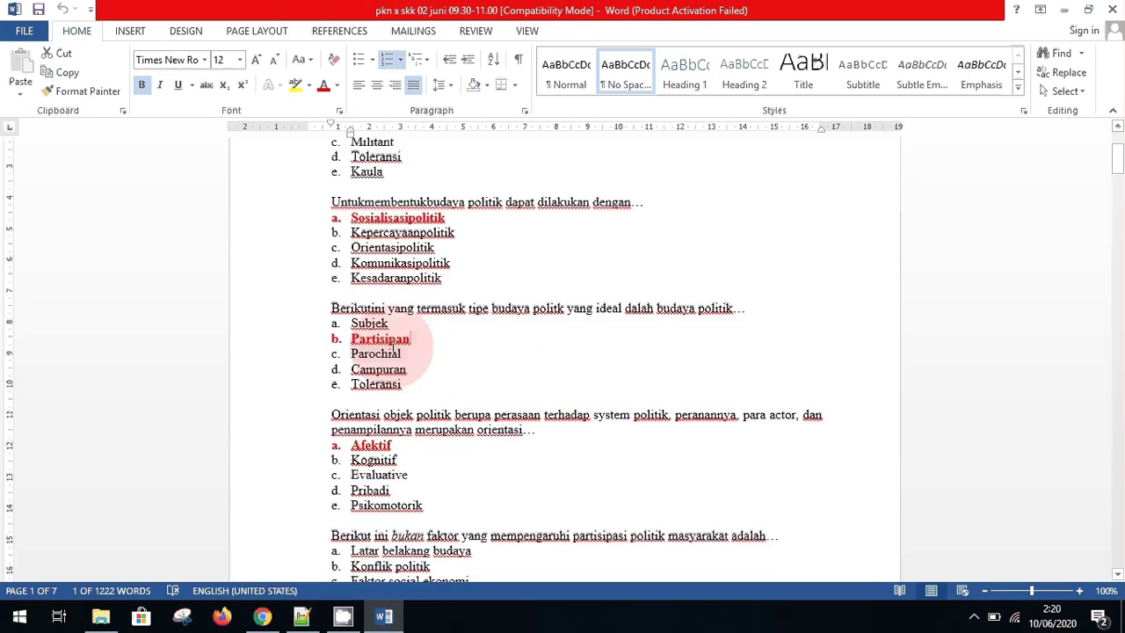
{"action": "left_click", "coordinate": [786, 269]}
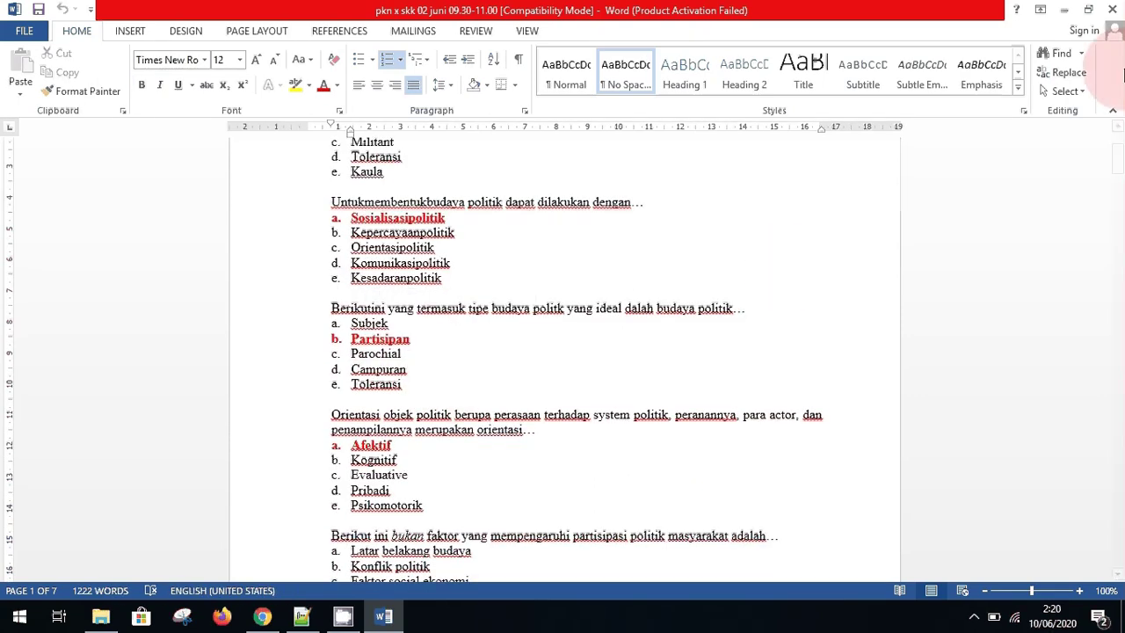
{"action": "left_click", "coordinate": [1113, 10]}
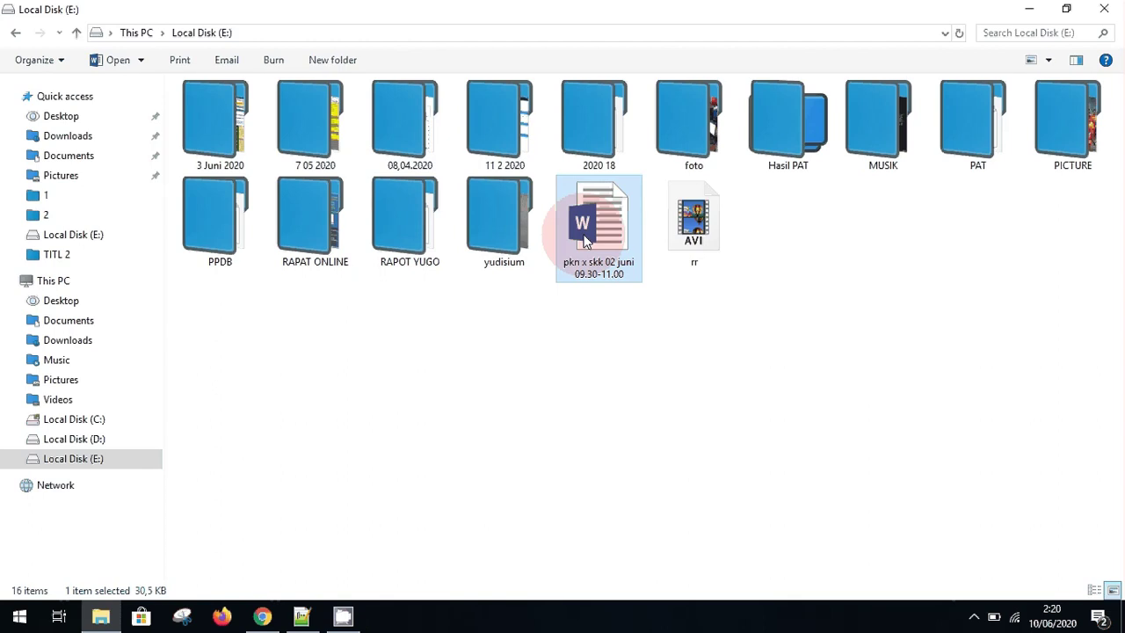
Shrink the file window beside the browser and upload "pkn x skk 02 juni 09.30-11.00" from Local Disk (E:) to Drive Saya in Google Drive
{"action": "left_click", "coordinate": [1066, 9]}
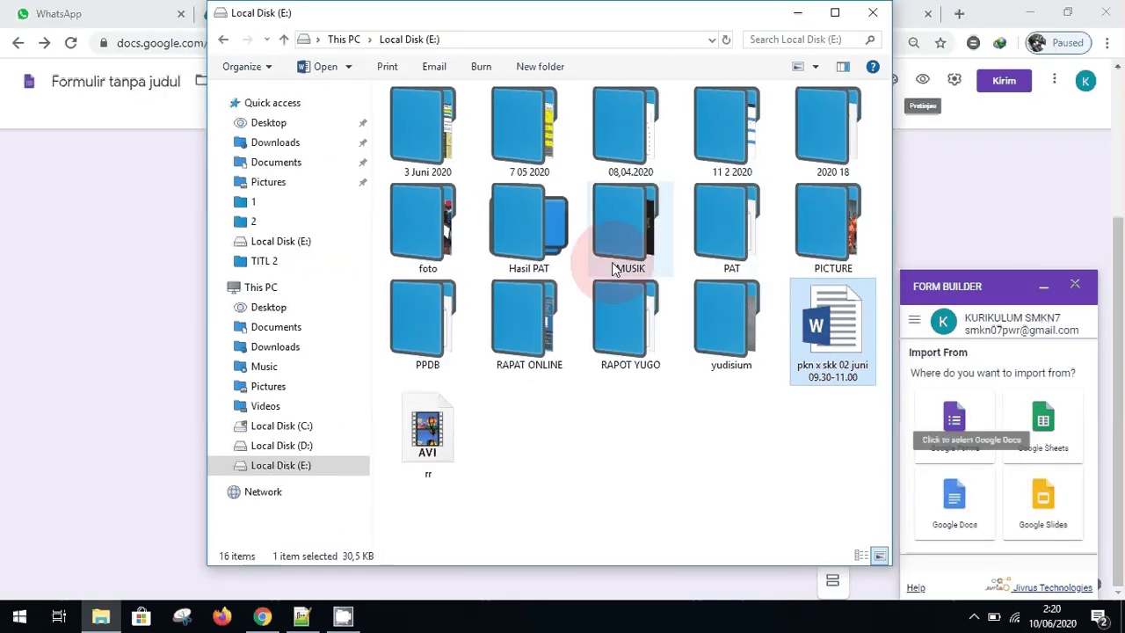
{"action": "left_click_drag", "start_coordinate": [815, 322], "coordinate": [282, 18]}
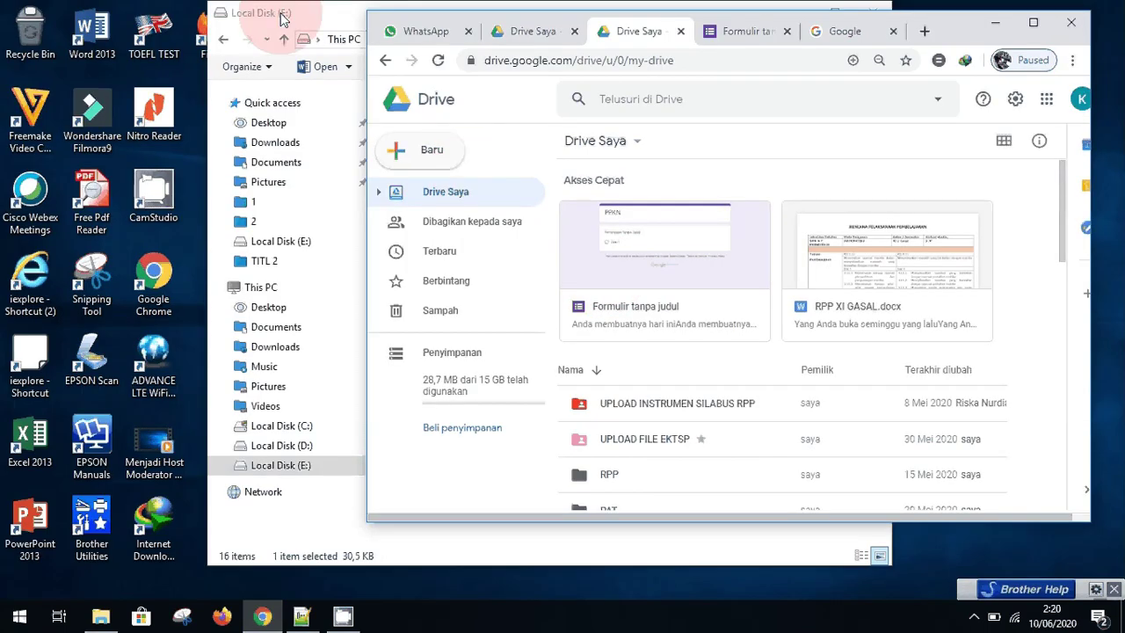
{"action": "left_click", "coordinate": [281, 17]}
{"action": "left_click_drag", "start_coordinate": [917, 354], "coordinate": [965, 387]}
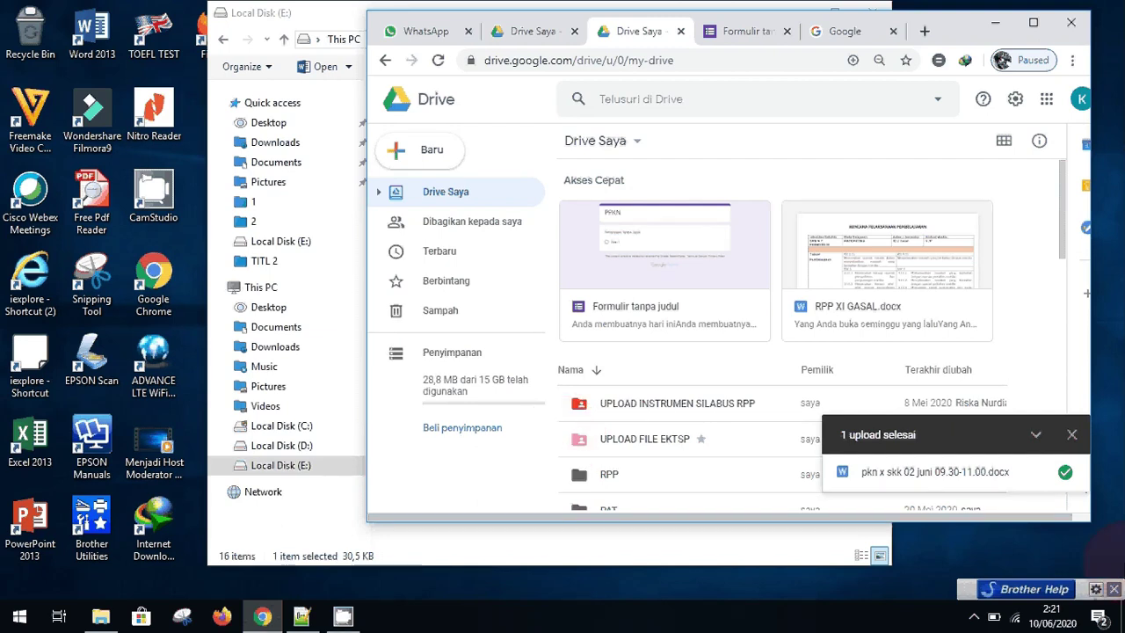
Preview the uploaded "pkn x skk 02 juni 09.30-11.00.docx", look through its questions and open it with Google Dokumen
{"action": "left_click", "coordinate": [888, 475]}
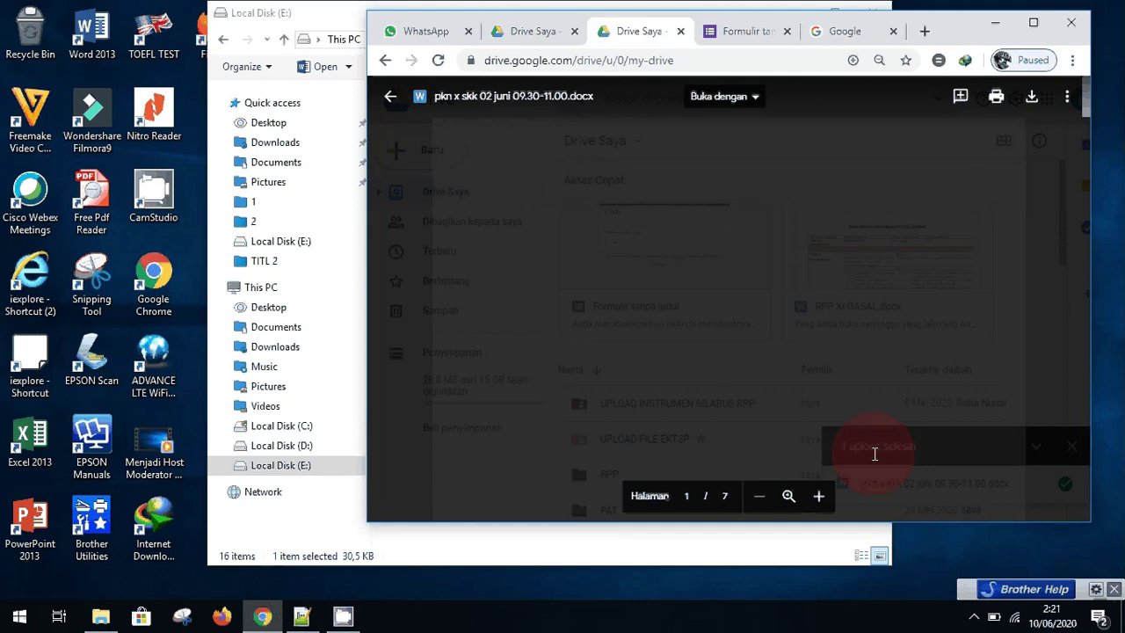
{"action": "scroll", "coordinate": [824, 402], "scroll_direction": "down", "scroll_amount": 10}
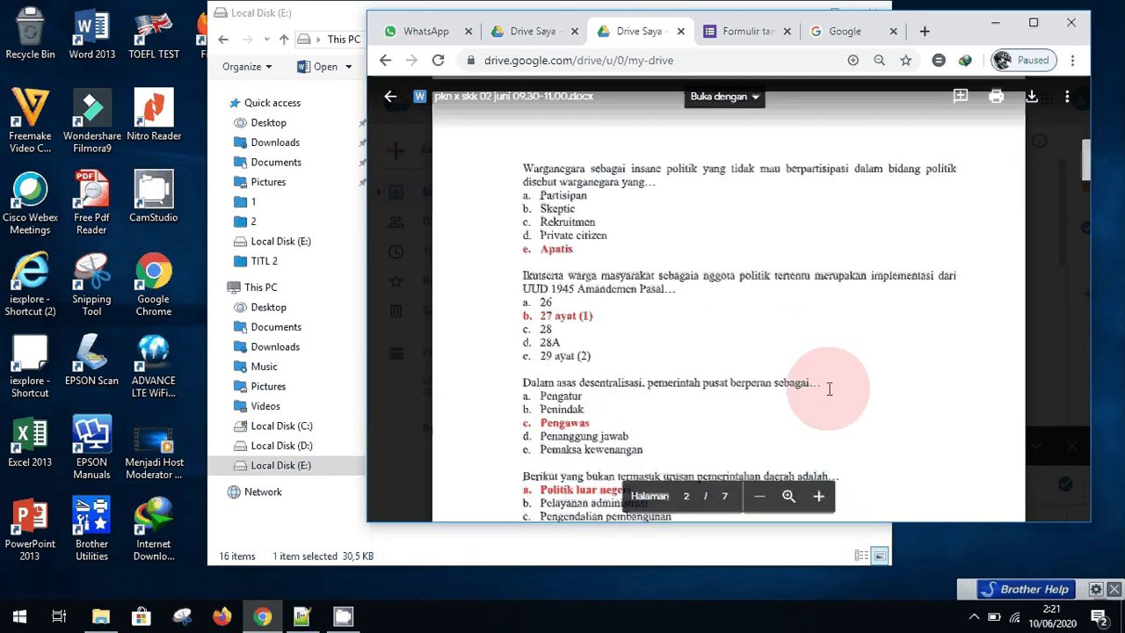
{"action": "scroll", "coordinate": [818, 369], "scroll_direction": "up", "scroll_amount": 3}
{"action": "scroll", "coordinate": [817, 343], "scroll_direction": "up", "scroll_amount": 7}
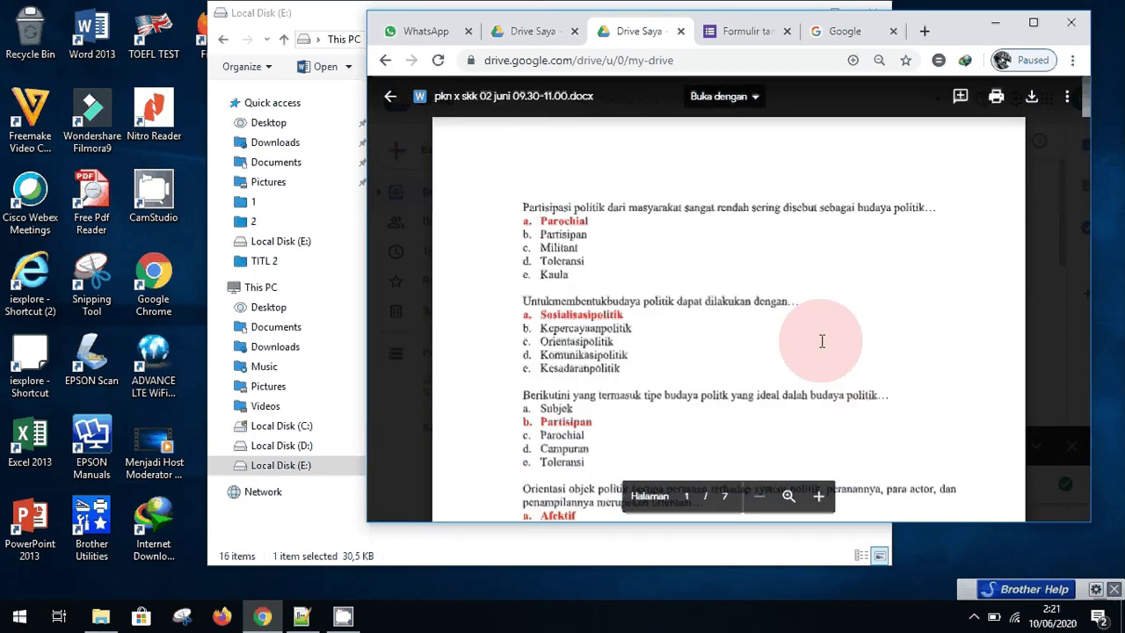
{"action": "scroll", "coordinate": [826, 334], "scroll_direction": "down", "scroll_amount": 5}
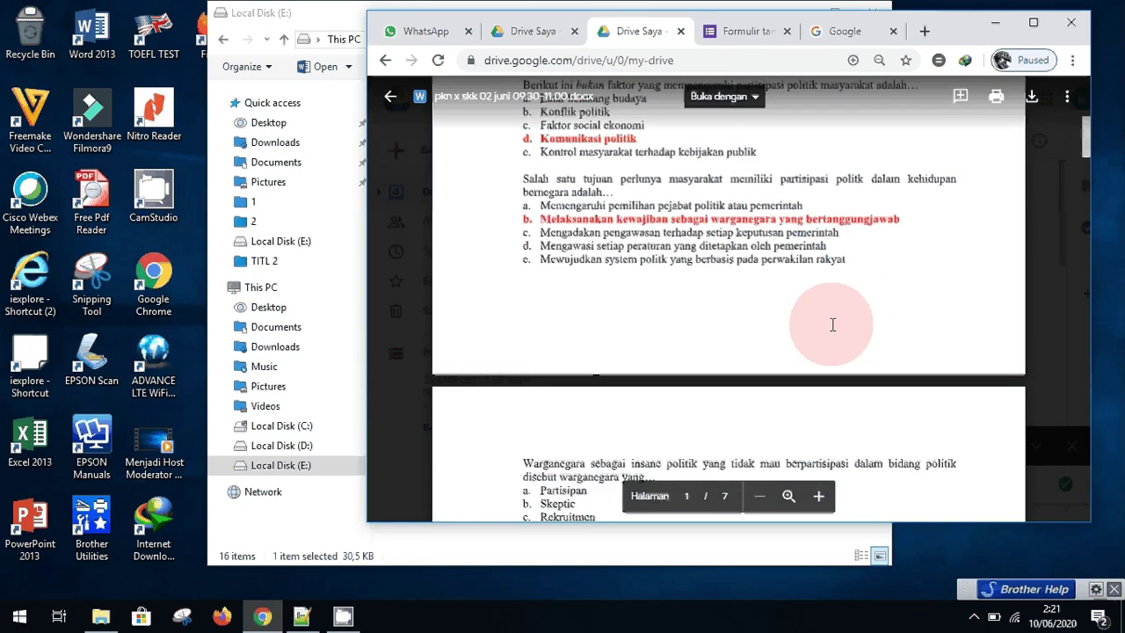
{"action": "scroll", "coordinate": [832, 324], "scroll_direction": "up", "scroll_amount": 5}
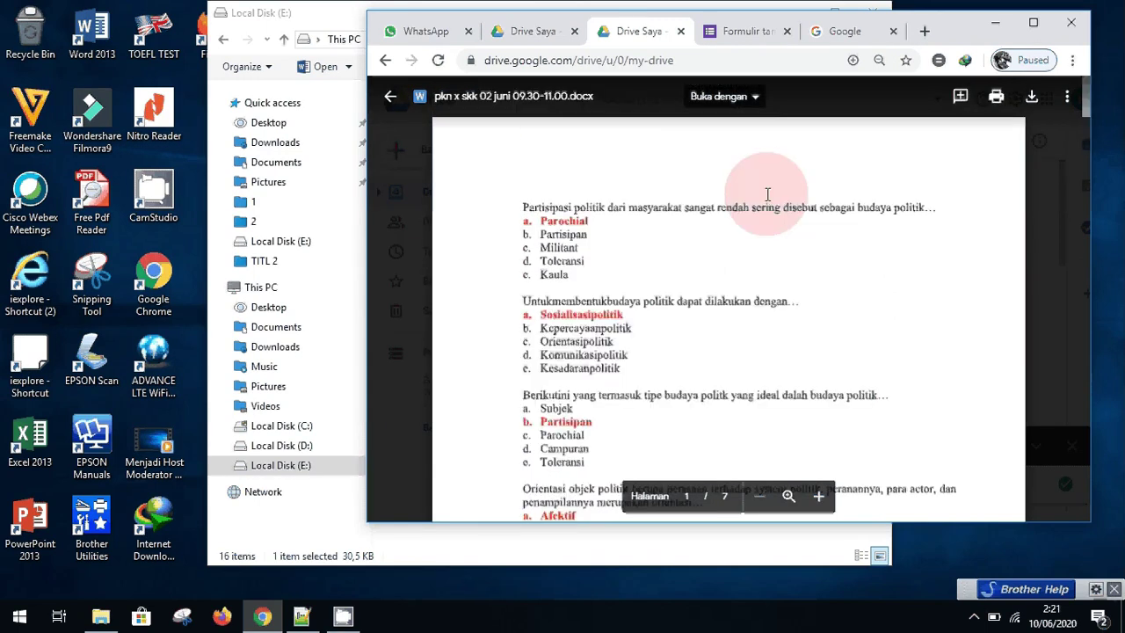
{"action": "left_click", "coordinate": [758, 99]}
{"action": "left_click", "coordinate": [795, 149]}
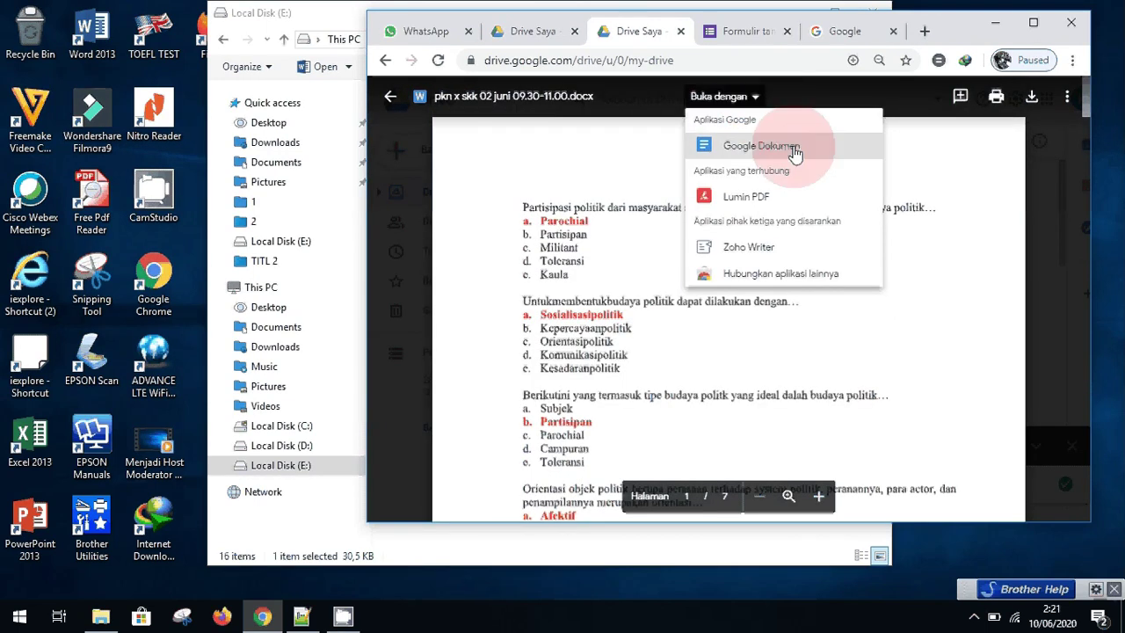